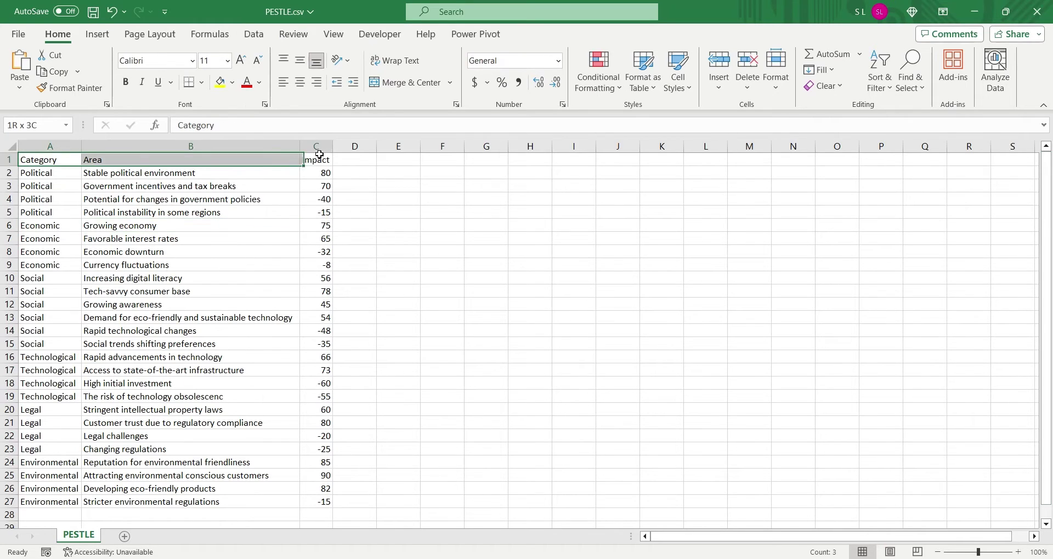
Step: Select the whole A1:C27 Category, Area and Impact table in PESTLE.csv
shift+click(324, 503)
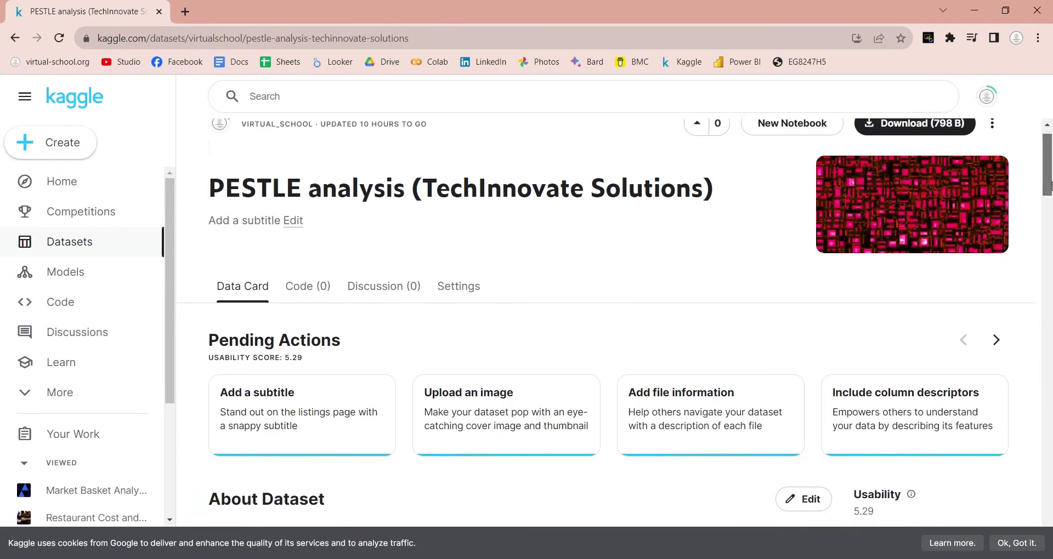
scroll(1050, 222, down, 4)
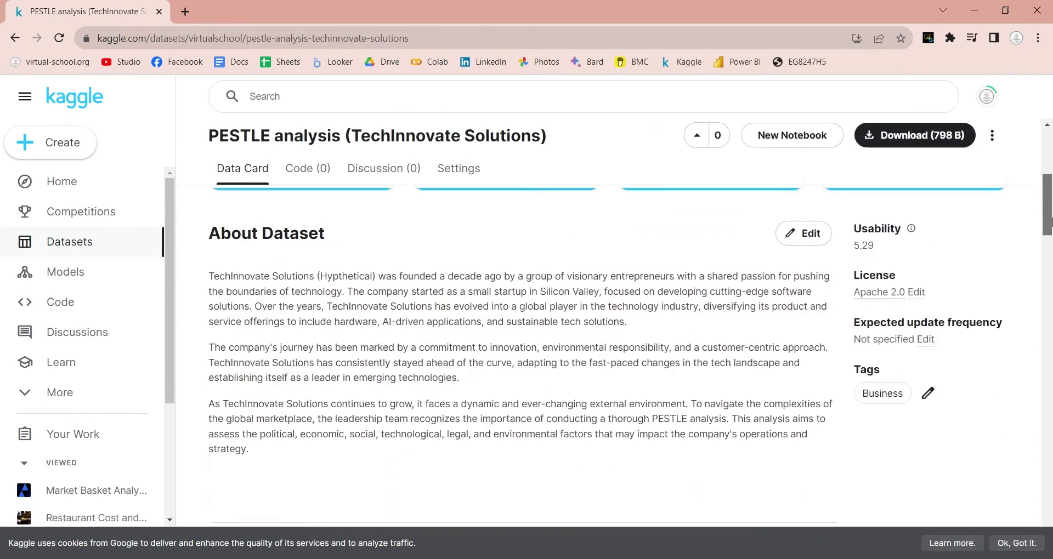
drag(1051, 223, 1050, 508)
click(1051, 413)
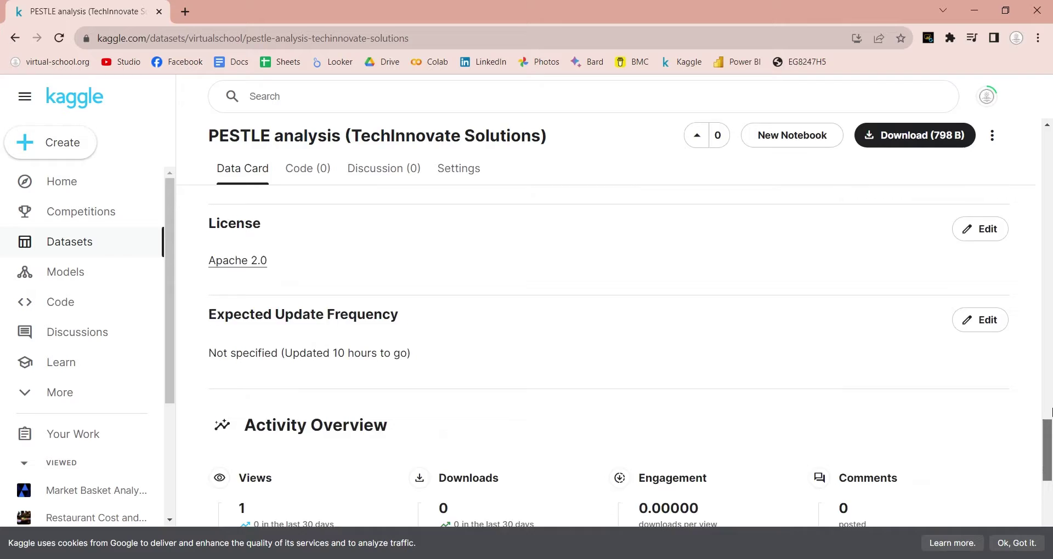
drag(1050, 412, 1050, 58)
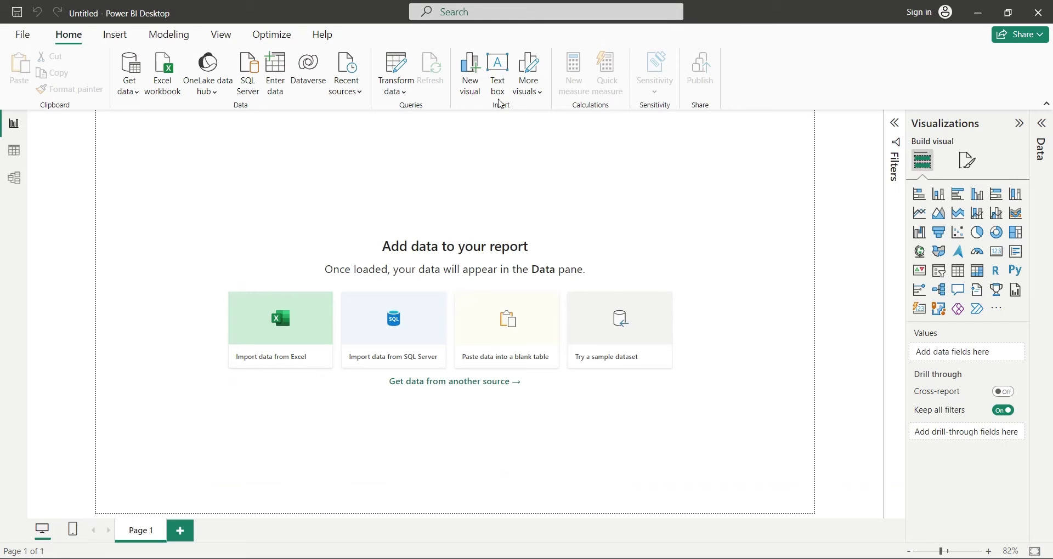
Step: Add a wide text box across the top reading 'PESTLE Analyses (TechInnovate Solutions)'
click(500, 82)
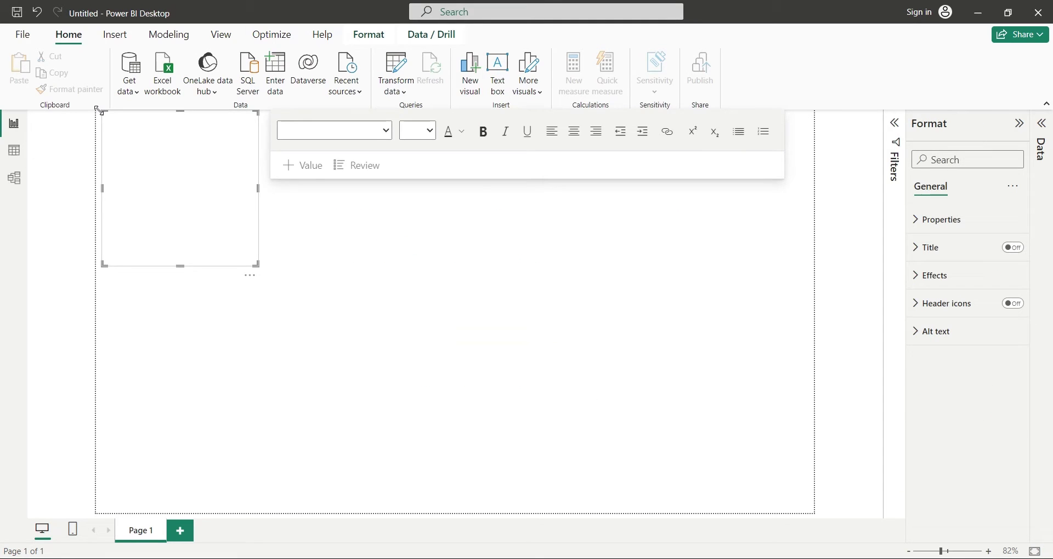
drag(257, 265, 819, 140)
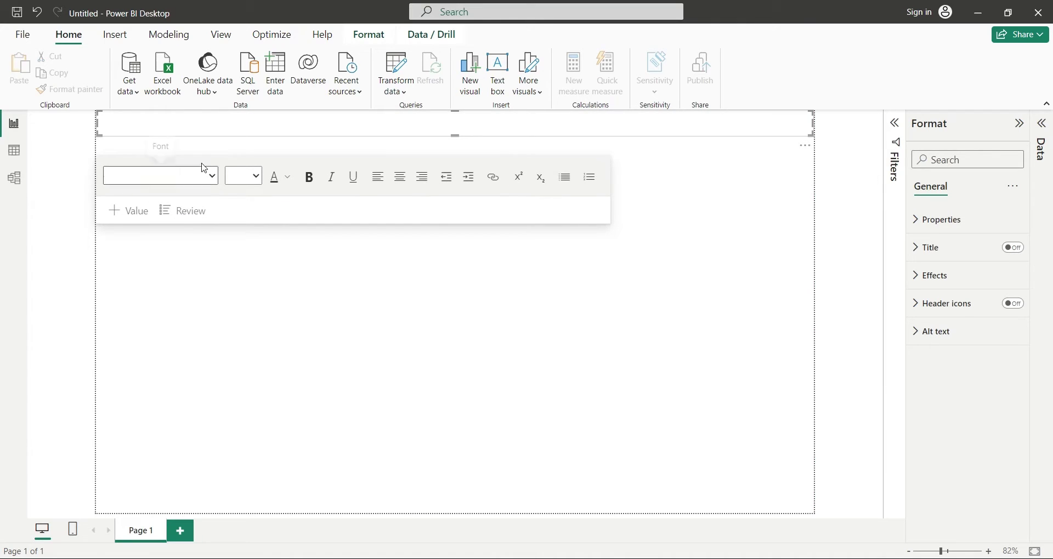
click(184, 116)
text(PESTLE Analyses (TechInnovate Sol)
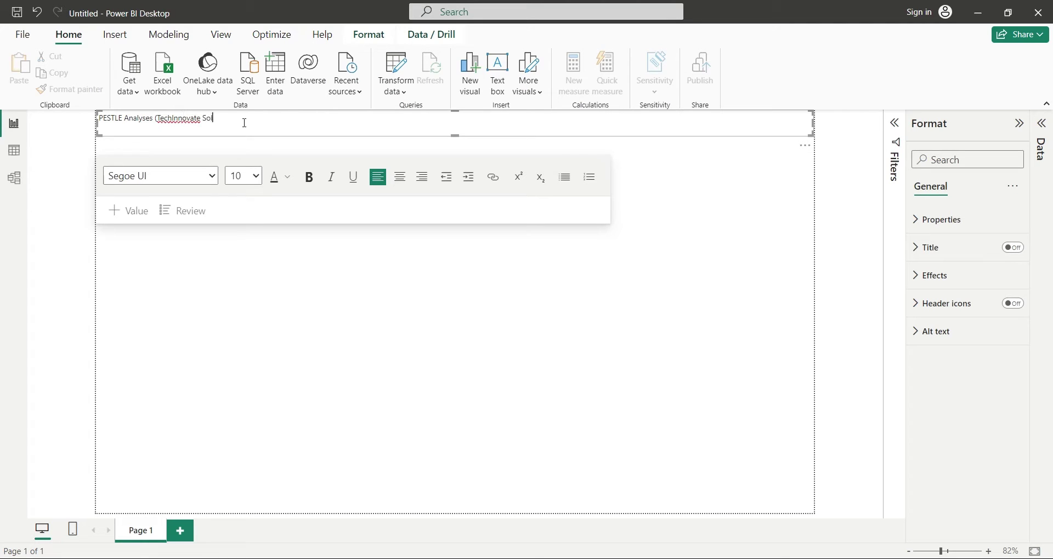
Step: Make the whole title bold at 20-point size
key(ctrl+a)
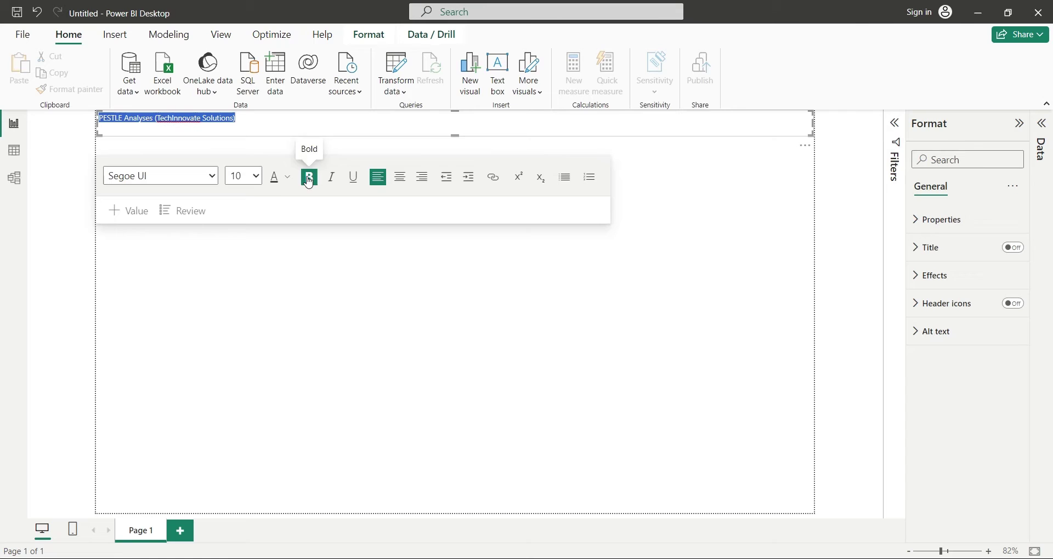
click(309, 177)
click(255, 176)
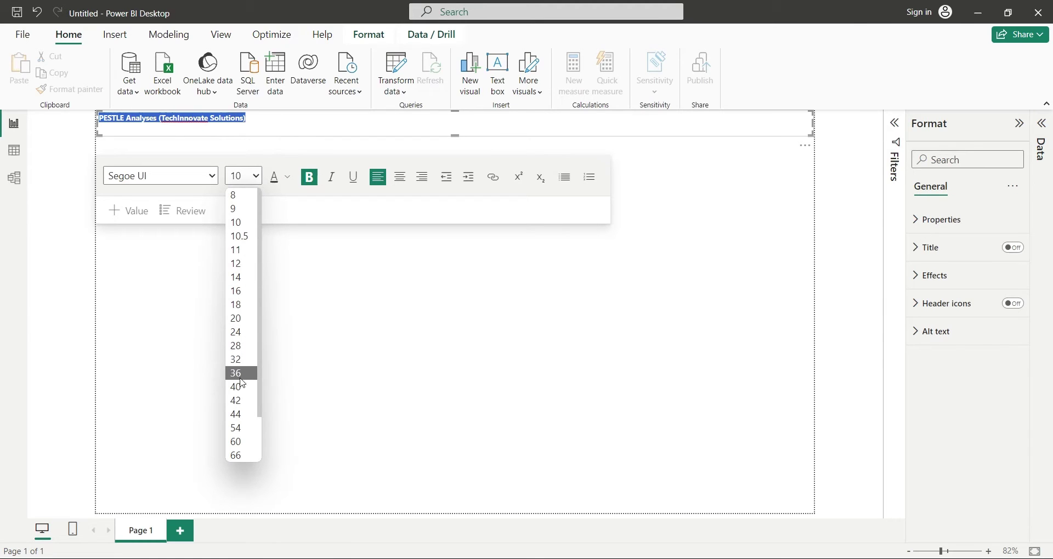
click(237, 323)
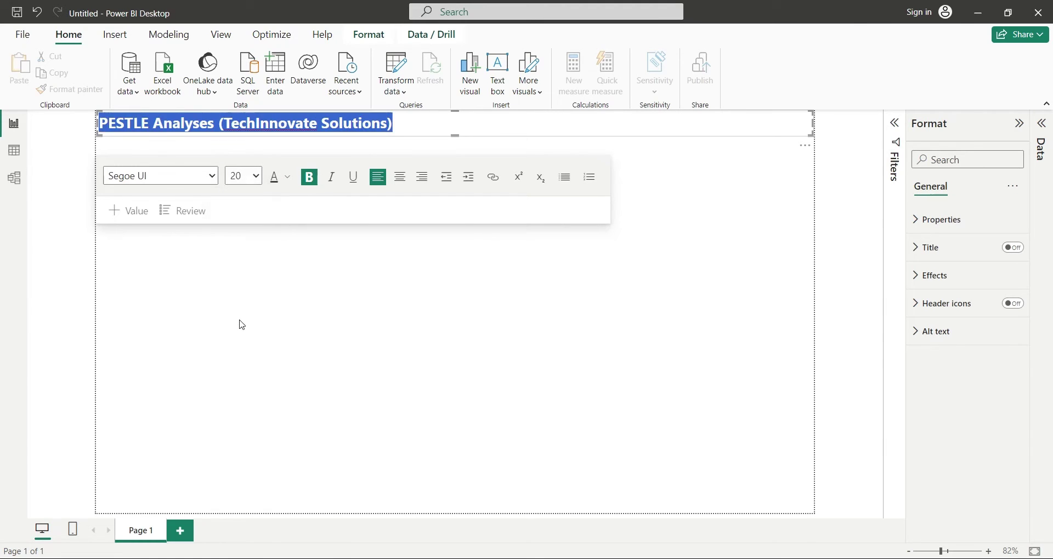
click(238, 324)
Step: Import PESTLE.csv as a Text/CSV source and load it into the report
click(130, 92)
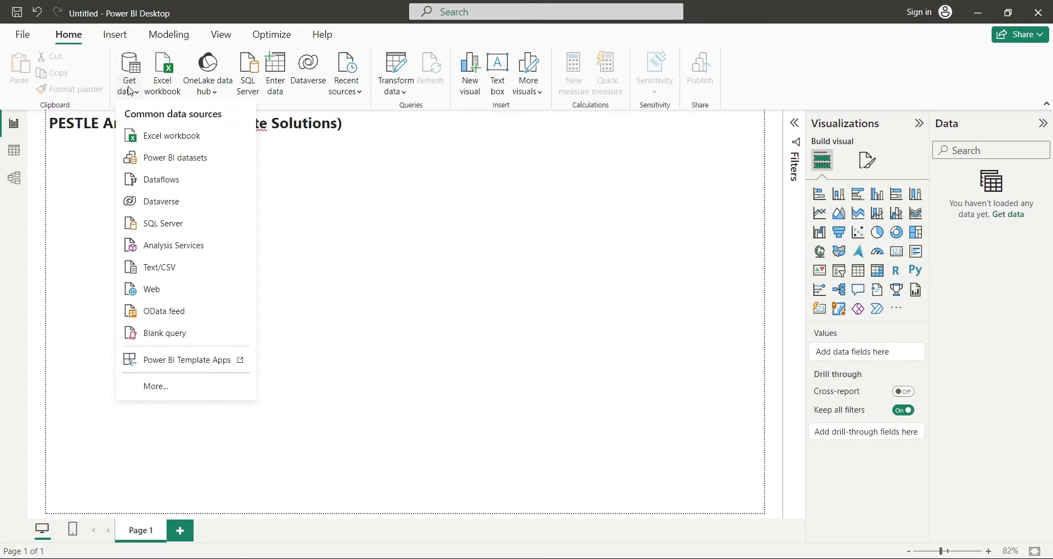
click(192, 272)
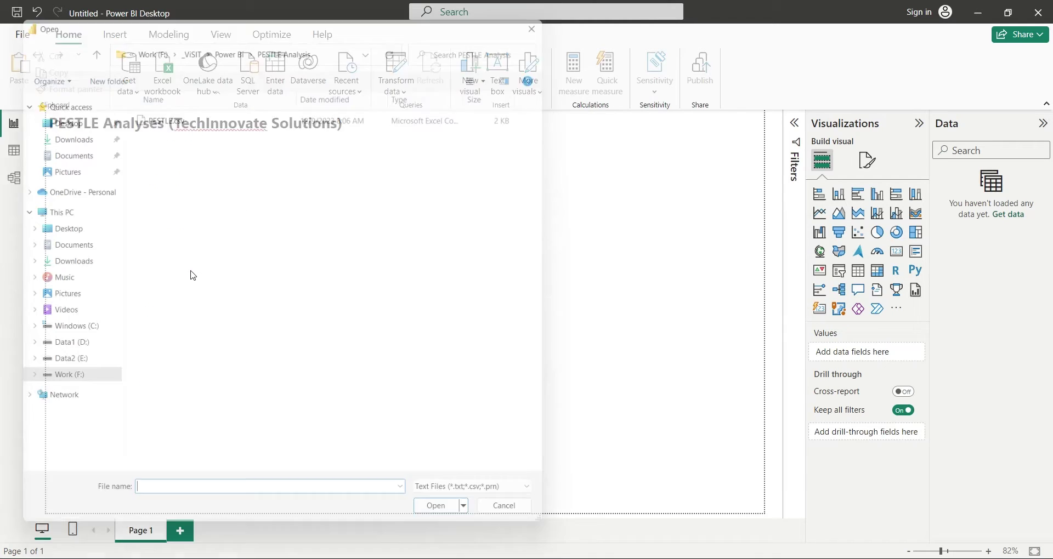
click(171, 112)
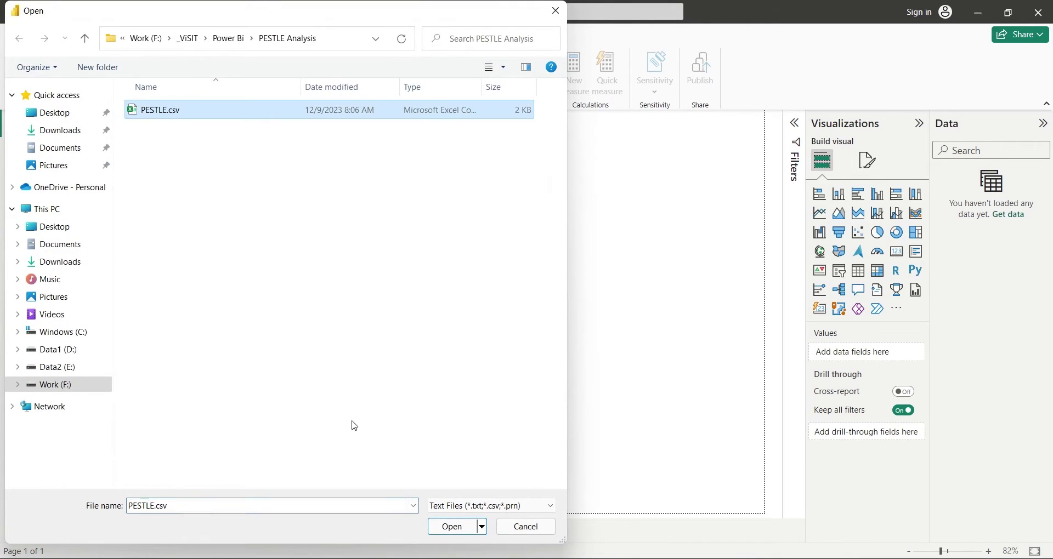
click(452, 529)
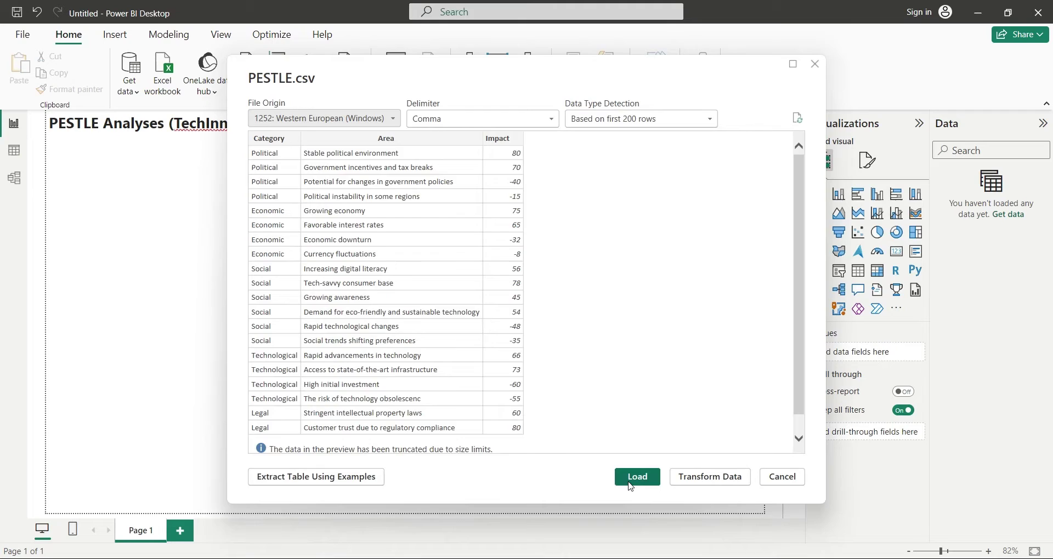
click(635, 479)
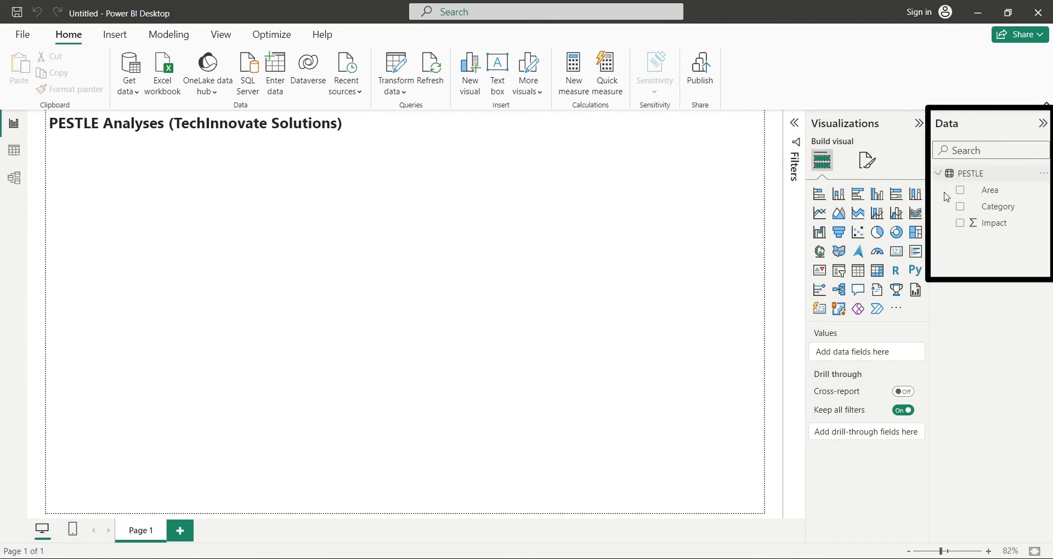
Step: Add a stacked bar chart sized into the upper-left of the page below the title
click(819, 194)
drag(343, 195, 345, 134)
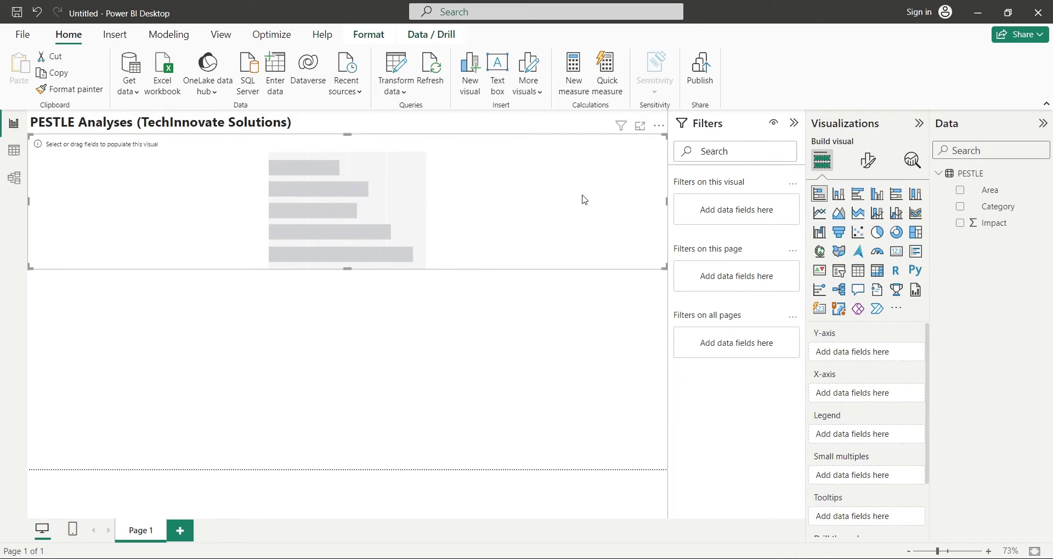
drag(668, 201, 364, 206)
click(794, 123)
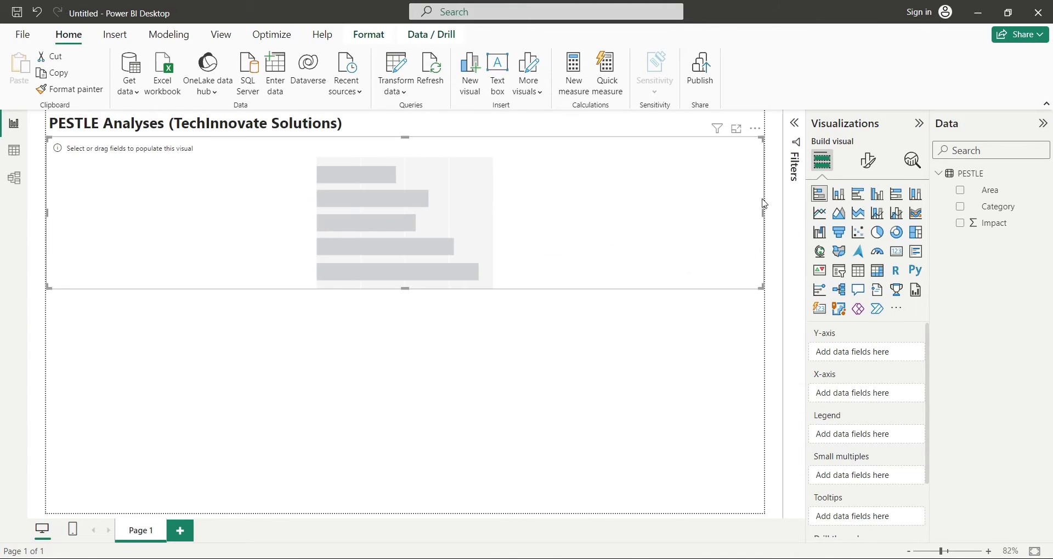
drag(764, 207, 395, 228)
drag(227, 289, 223, 256)
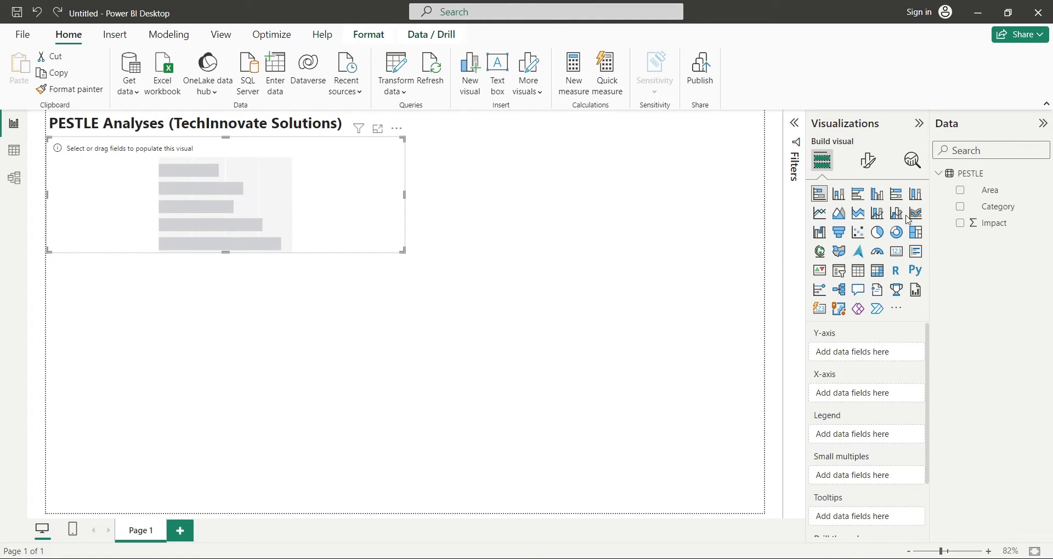
Step: Plot Area on the Y-axis and Impact on the X-axis, renaming Sum of Impact to Impact
drag(991, 190, 877, 355)
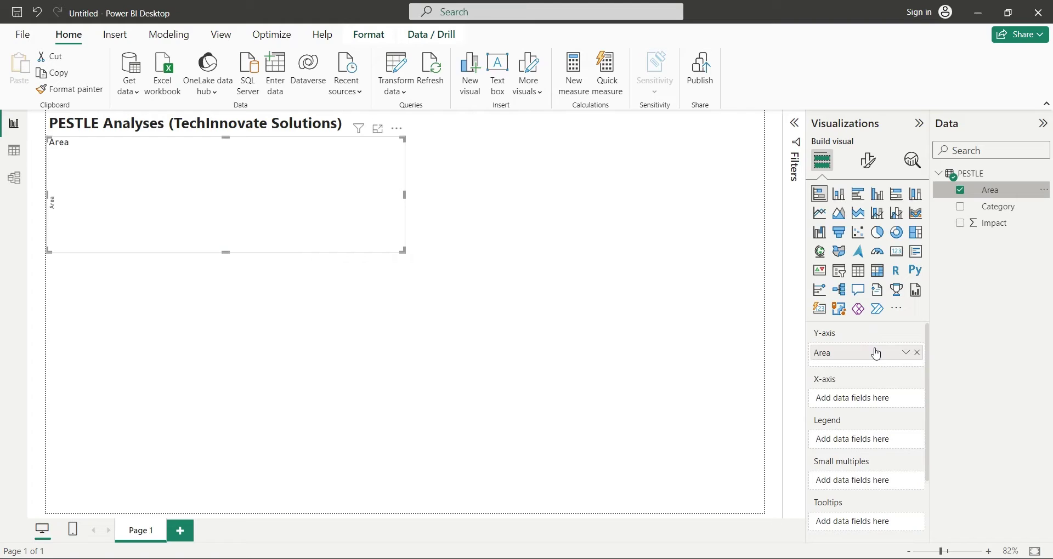
drag(1006, 224, 885, 393)
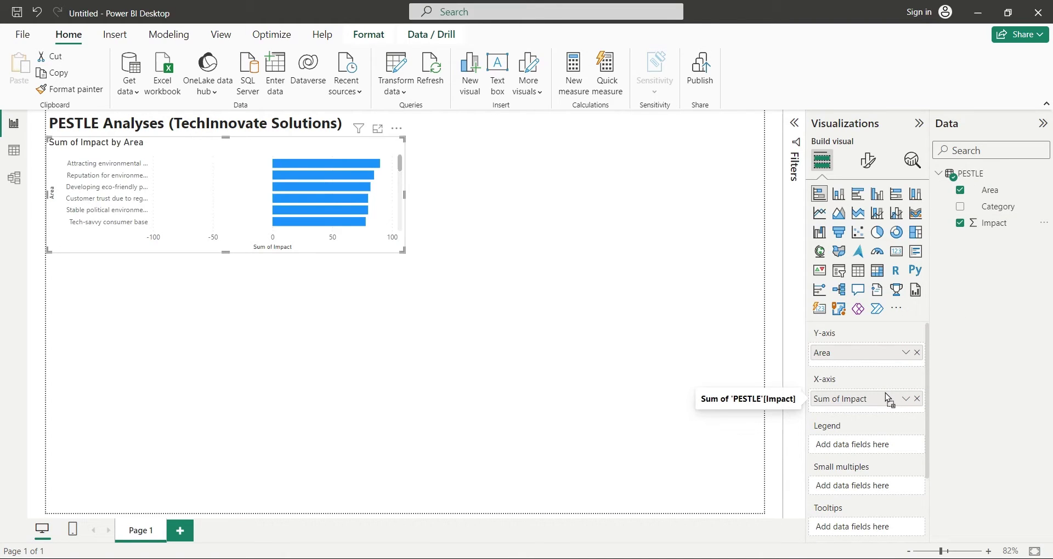
double_click(886, 394)
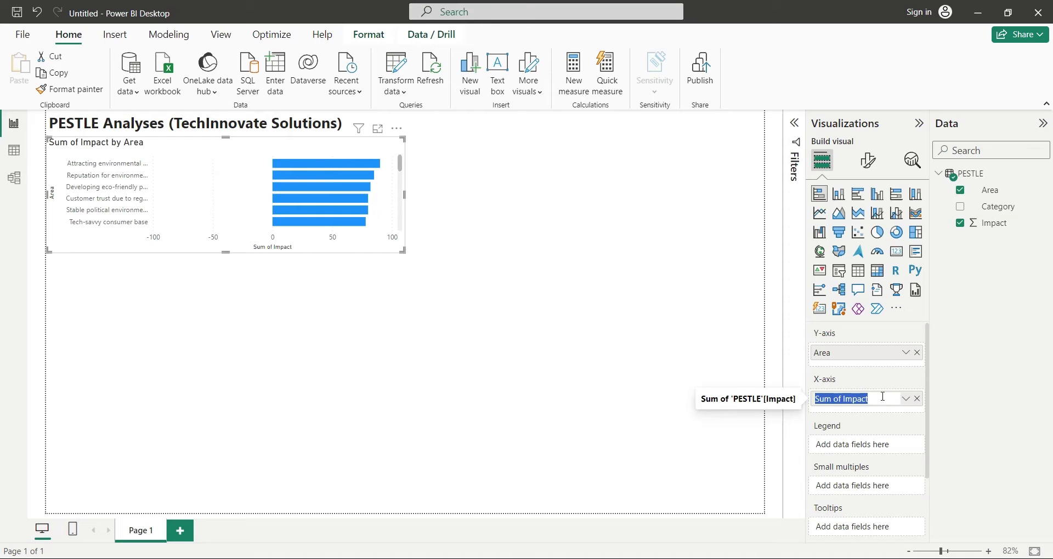
text(Impact)
key(Return)
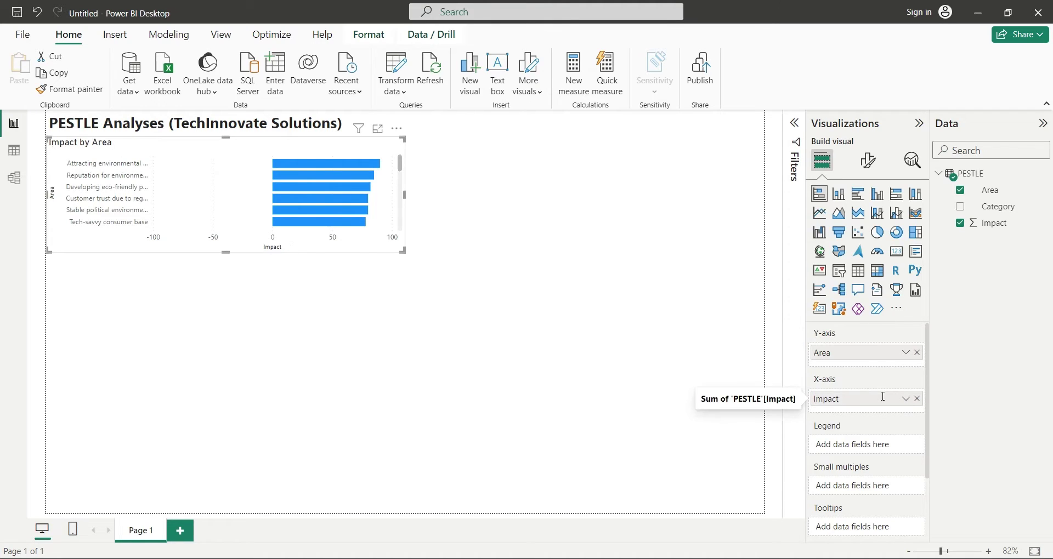
Step: Add a Category filter to the chart showing only Political
click(795, 123)
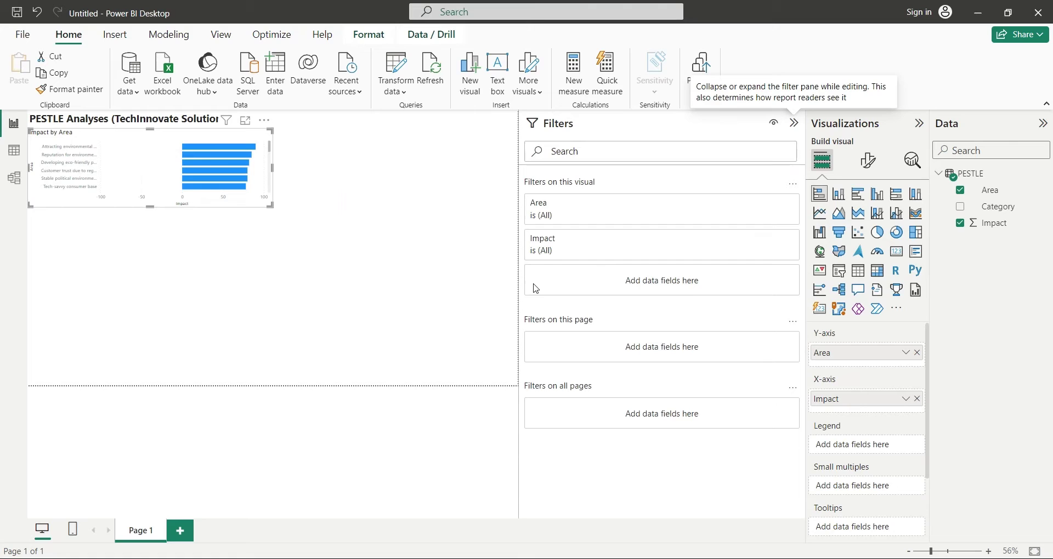
drag(520, 282, 682, 292)
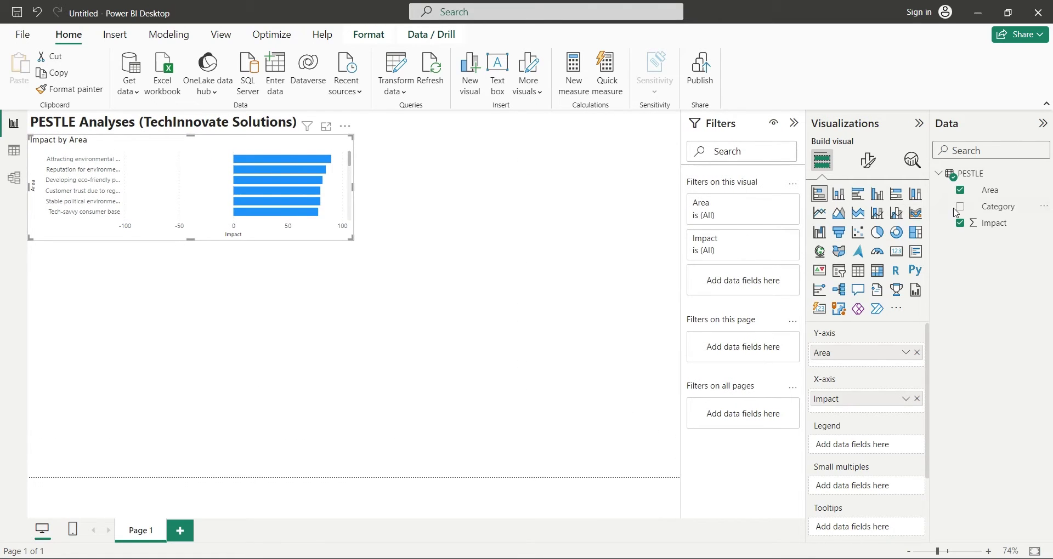
drag(982, 214, 748, 284)
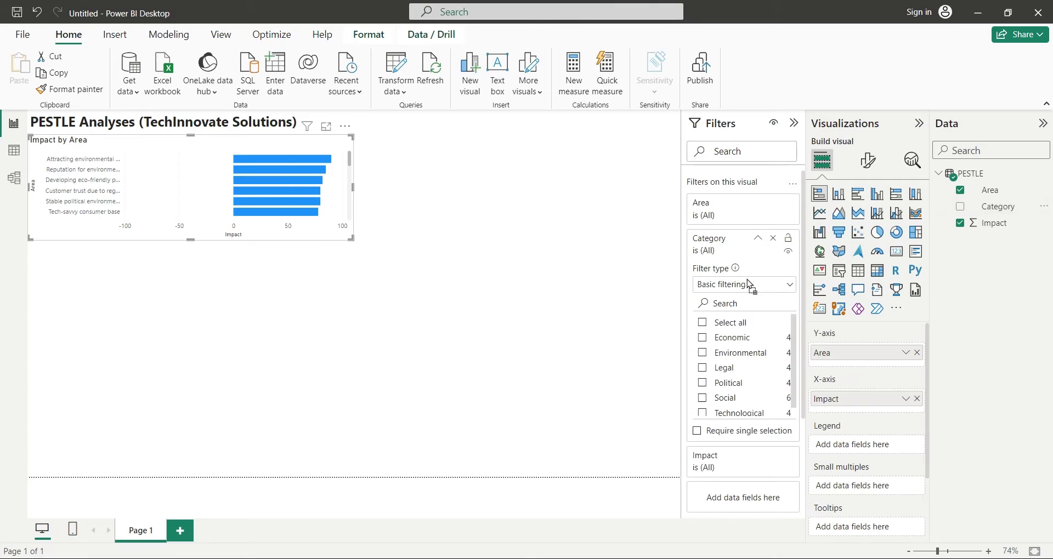
click(705, 385)
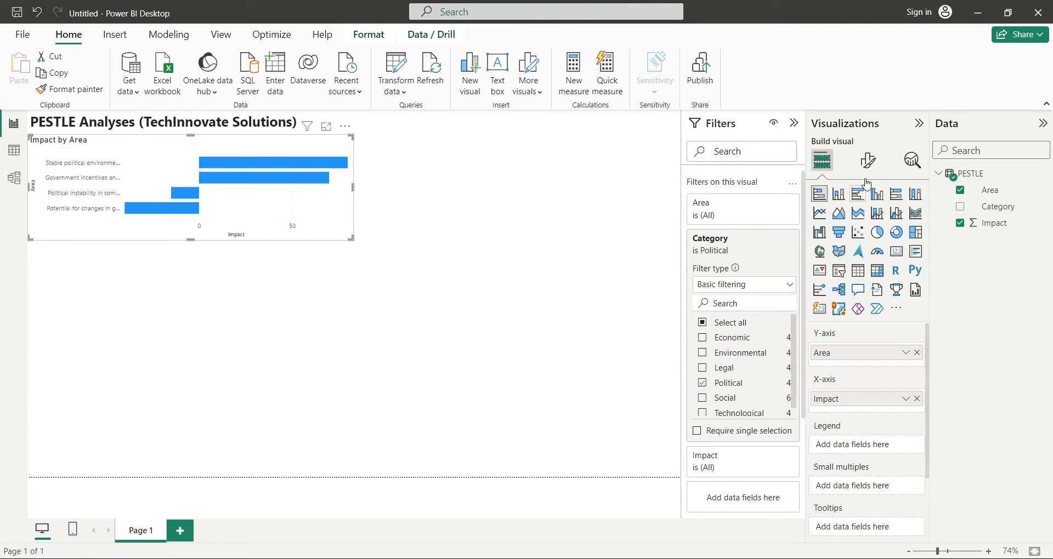
Step: Change the chart title from 'Impact by Area' to 'Political'
click(868, 161)
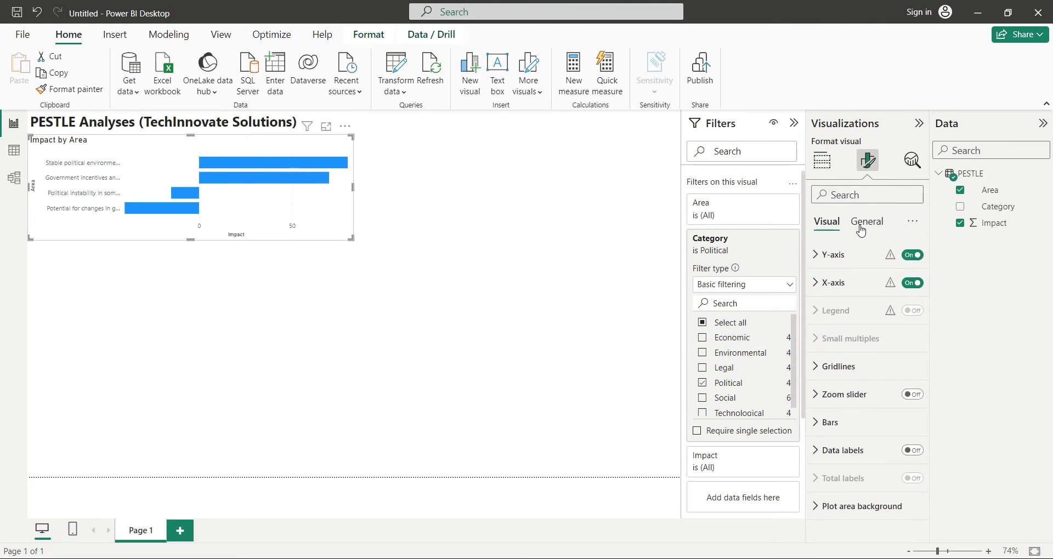
click(858, 226)
click(831, 282)
triple_click(863, 356)
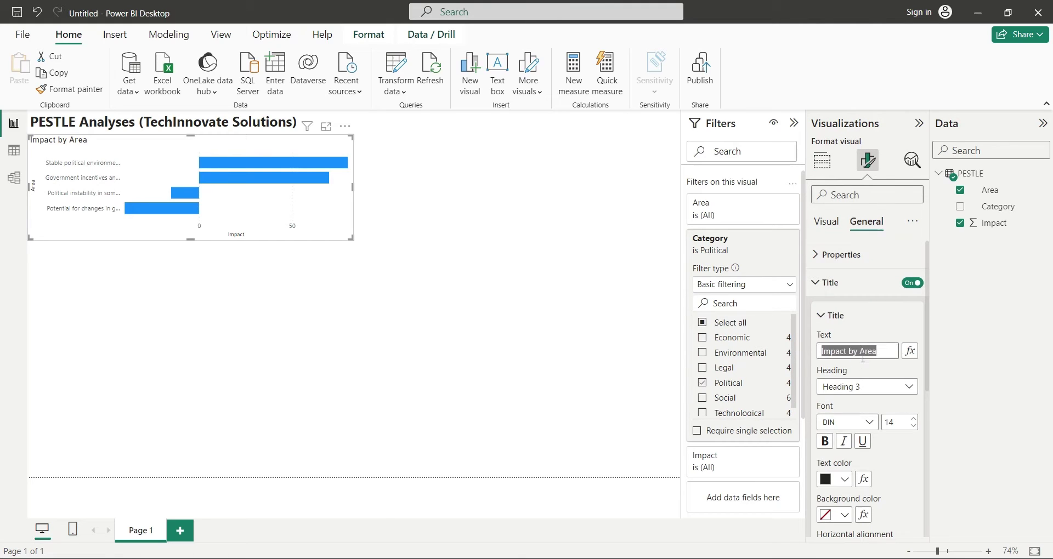
text(Political)
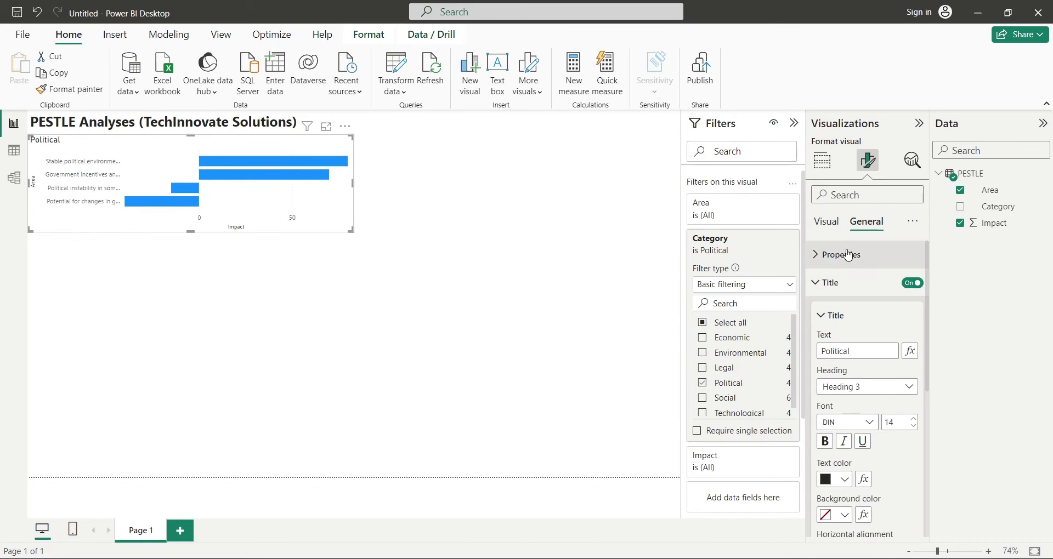
click(832, 223)
Step: Turn off the Y-axis labels and add Area as the legend to colour each bar
click(834, 255)
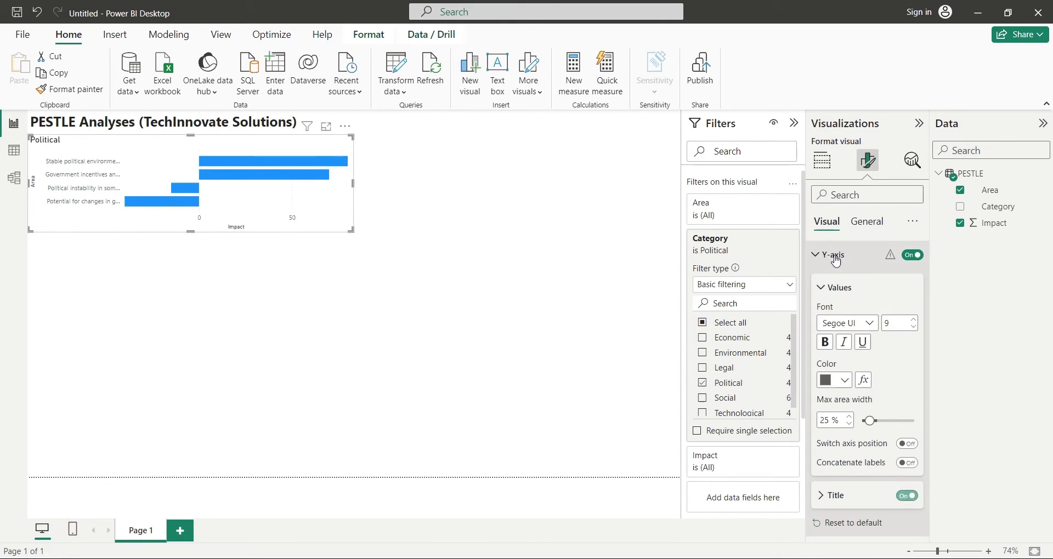
click(912, 255)
click(834, 321)
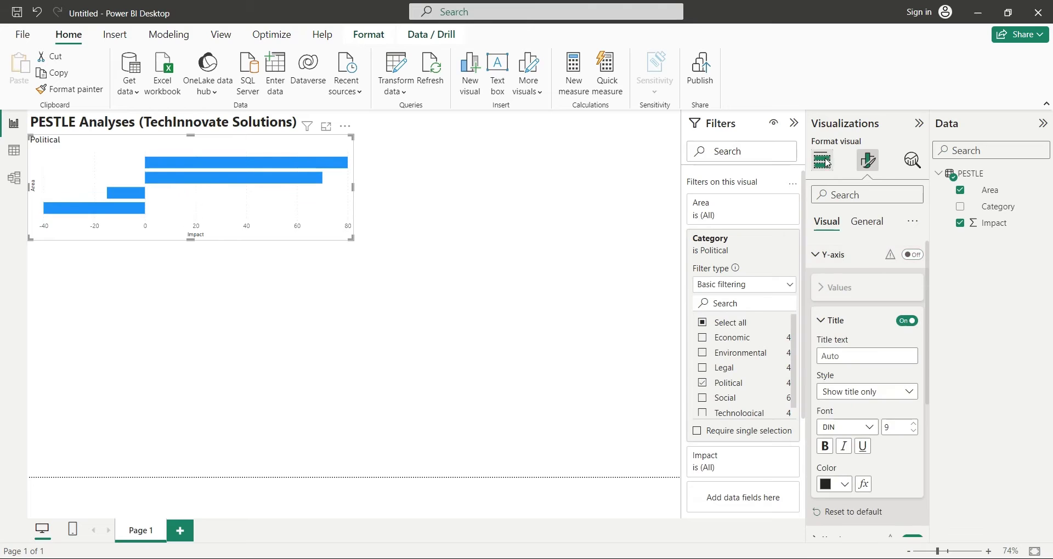
click(821, 156)
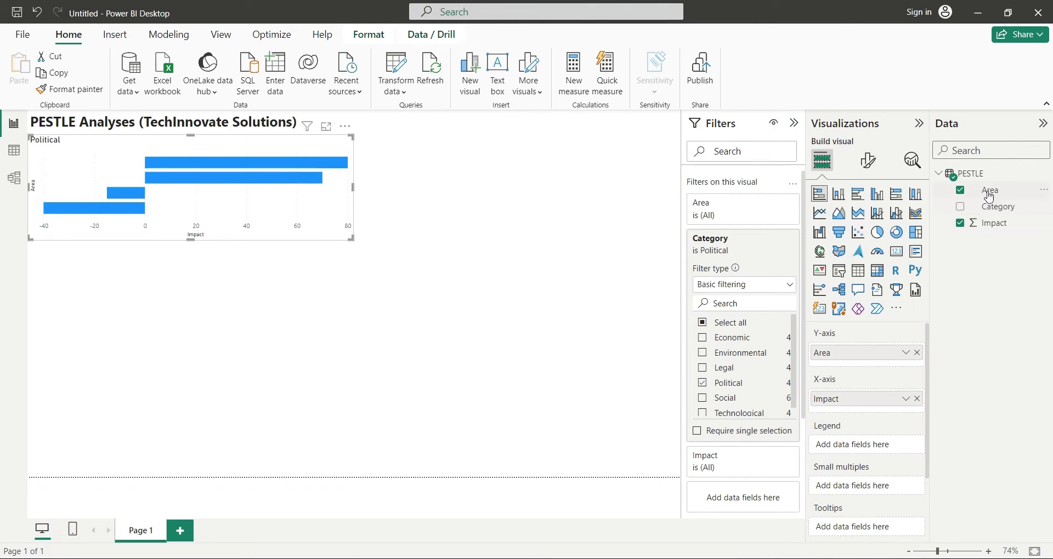
drag(989, 190, 865, 445)
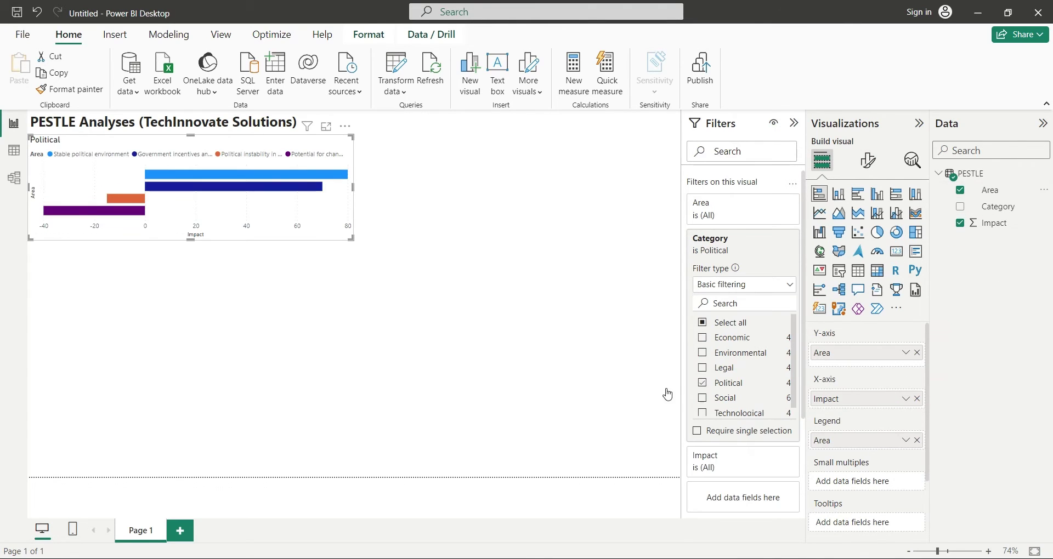
click(205, 261)
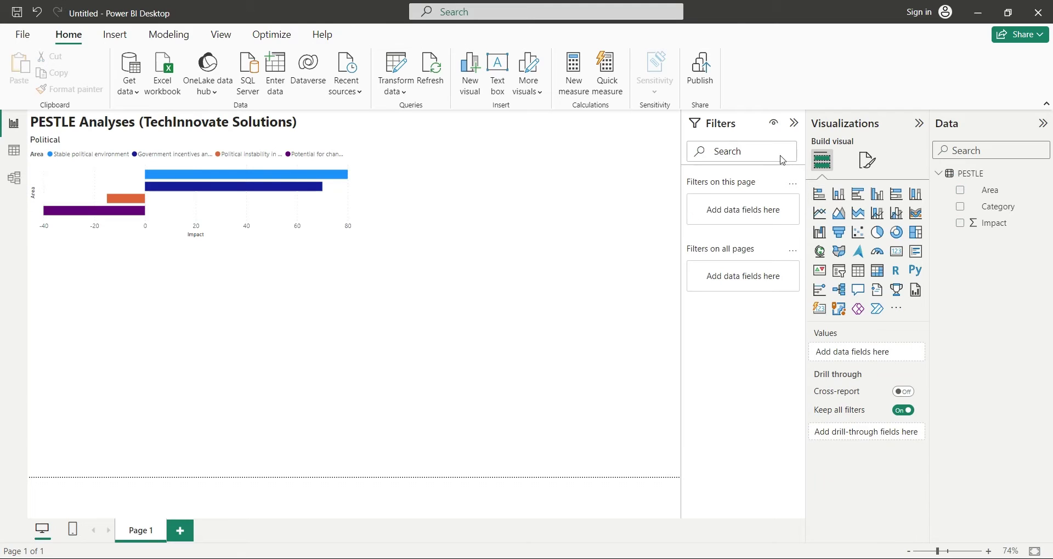
click(318, 223)
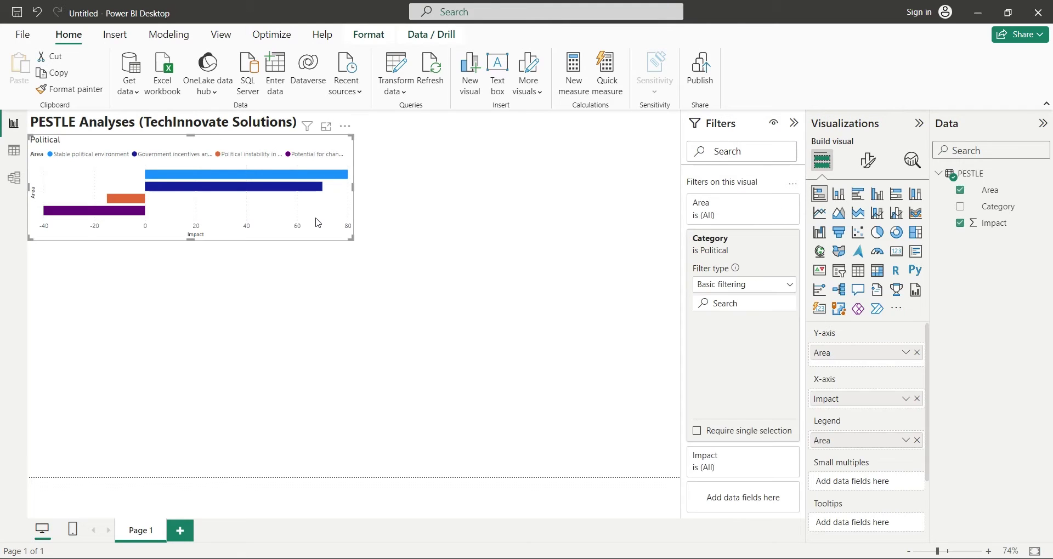
Step: Duplicate the Political chart below it and filter the copy to Economic
key(ctrl+c)
key(ctrl+v)
drag(305, 223, 271, 333)
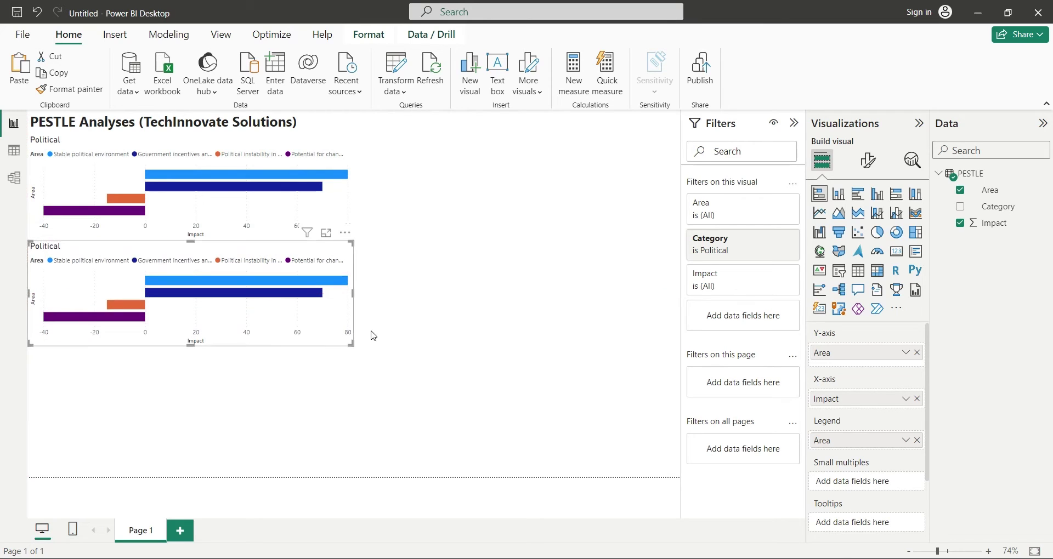
click(745, 253)
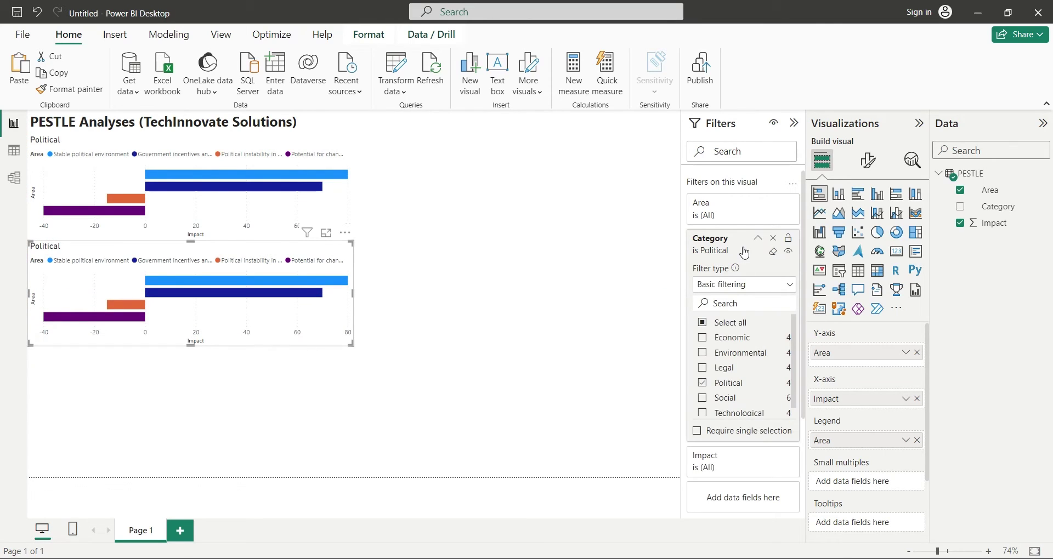
click(704, 385)
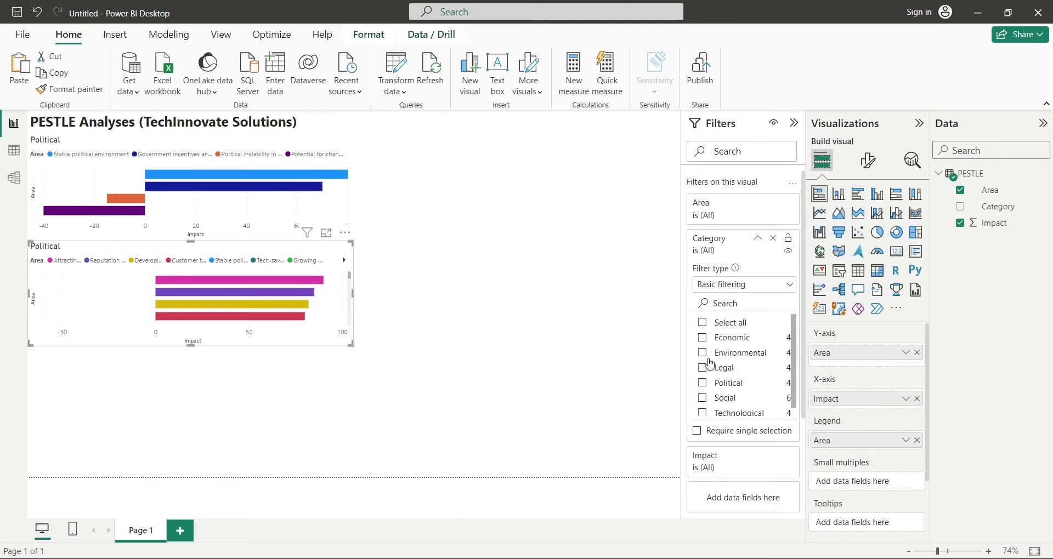
click(703, 338)
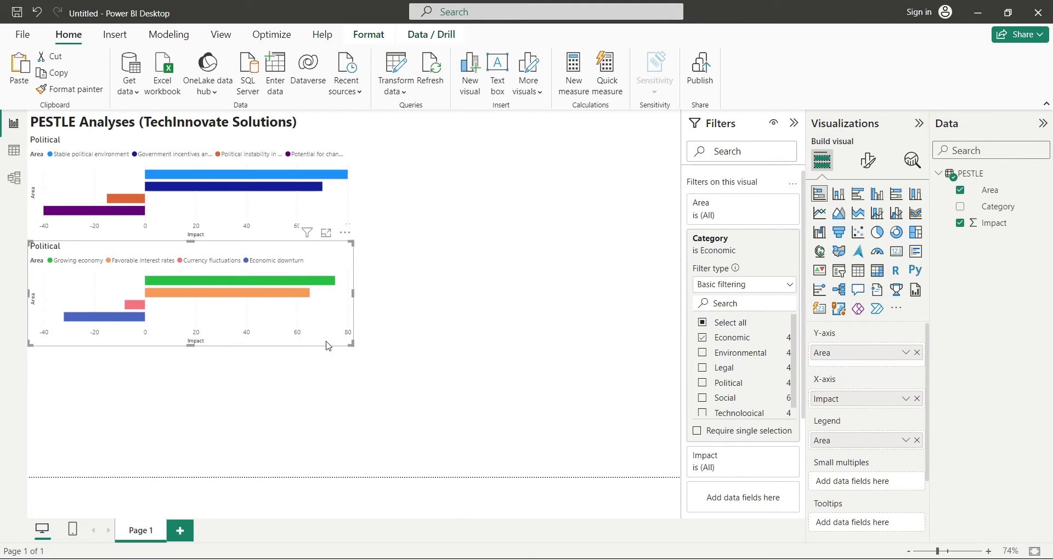
Step: Retitle the copied chart 'Economic'
click(868, 161)
click(859, 231)
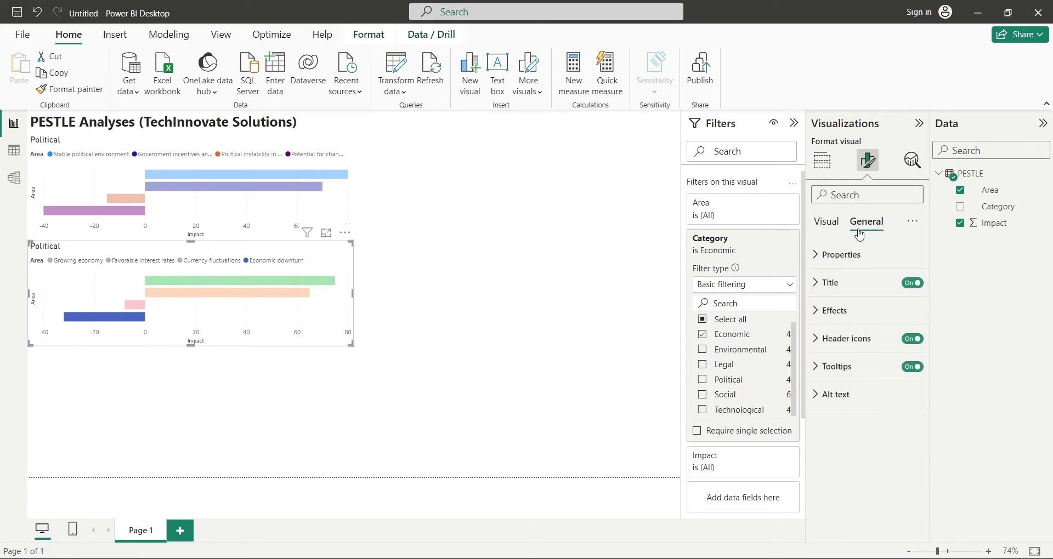
click(830, 283)
double_click(867, 347)
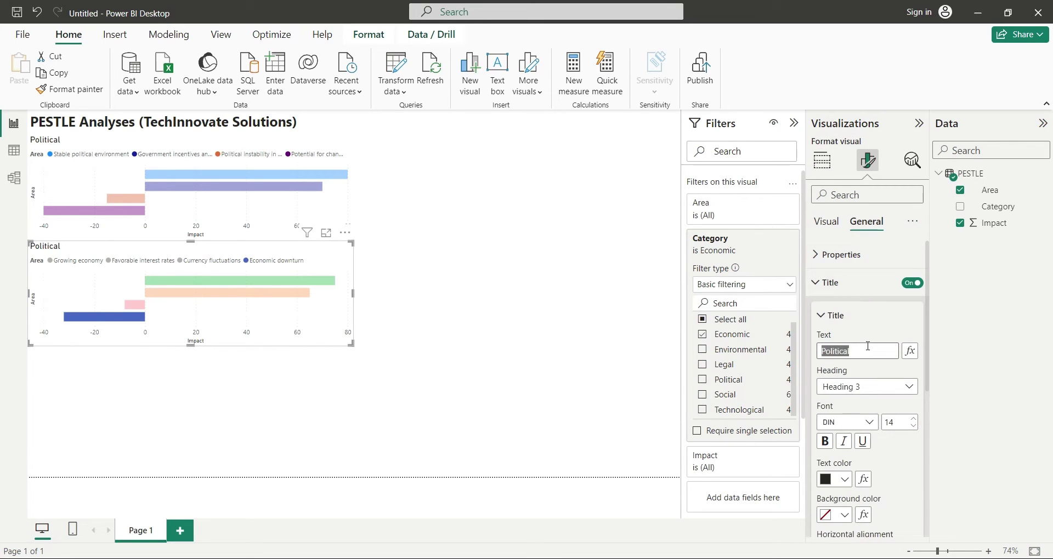
text(Economic)
Step: Copy and paste the Economic chart to make another duplicate
click(338, 367)
click(329, 335)
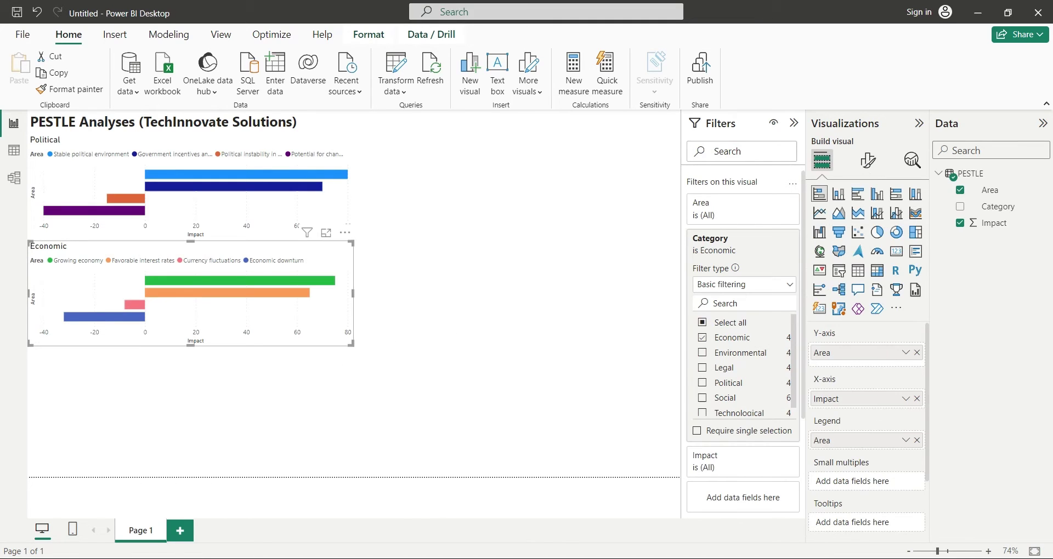
key(ctrl+c)
key(ctrl+v)
Step: Move the duplicate below Economic, filter it to Social, and make it taller
drag(110, 344, 113, 450)
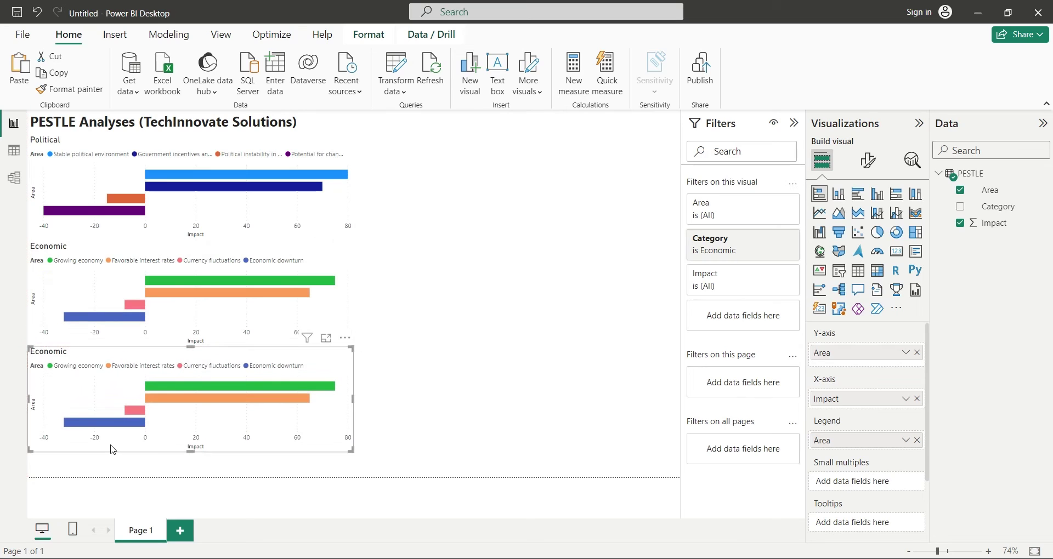
click(728, 257)
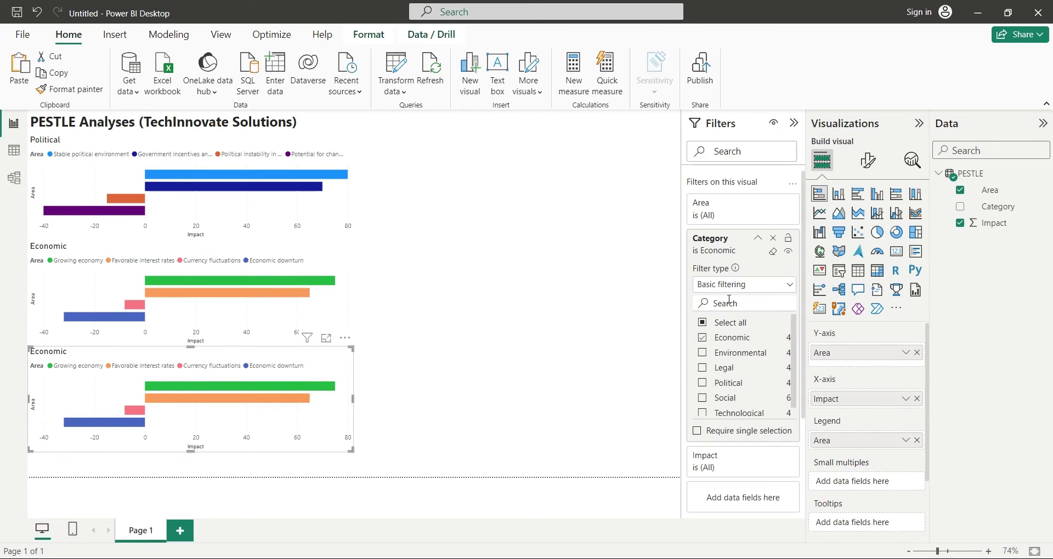
click(702, 338)
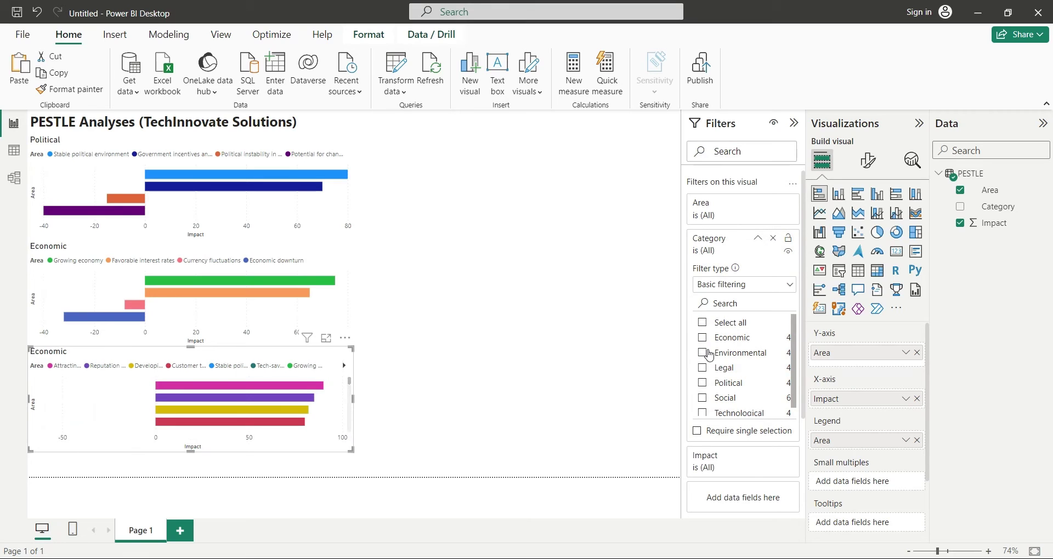
click(702, 398)
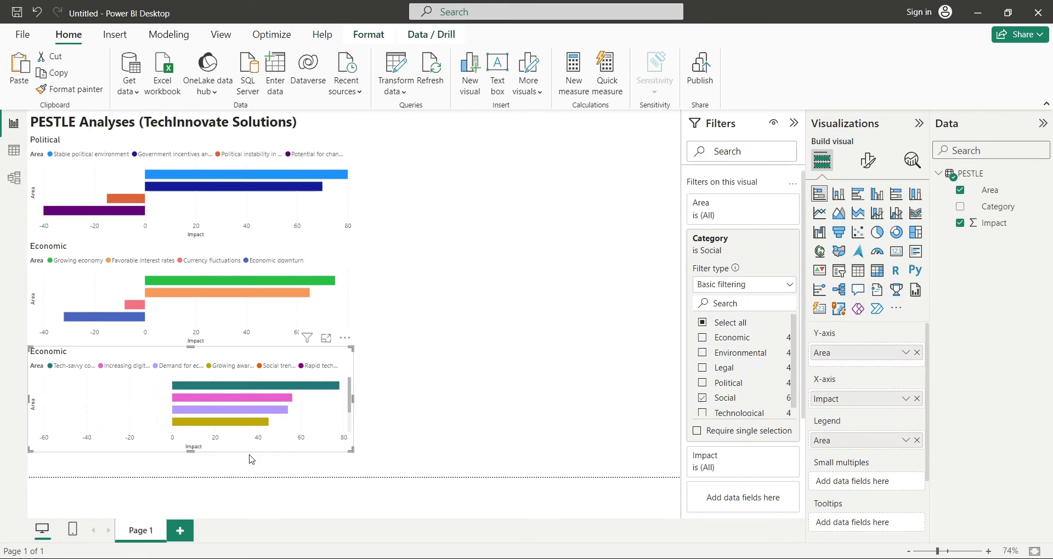
drag(191, 452, 194, 470)
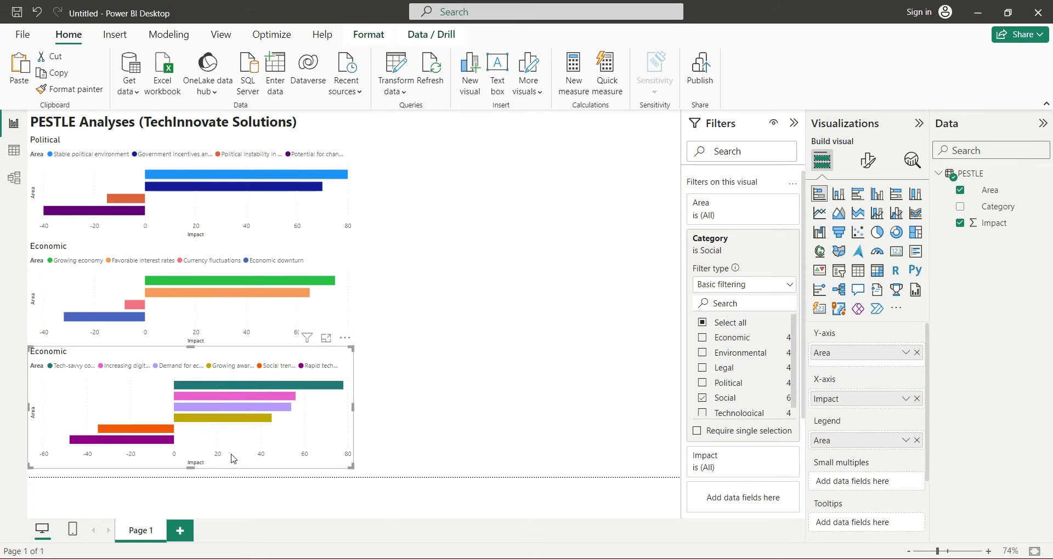
Step: Replace the chart title 'Economic' with 'Social'
click(868, 160)
click(867, 225)
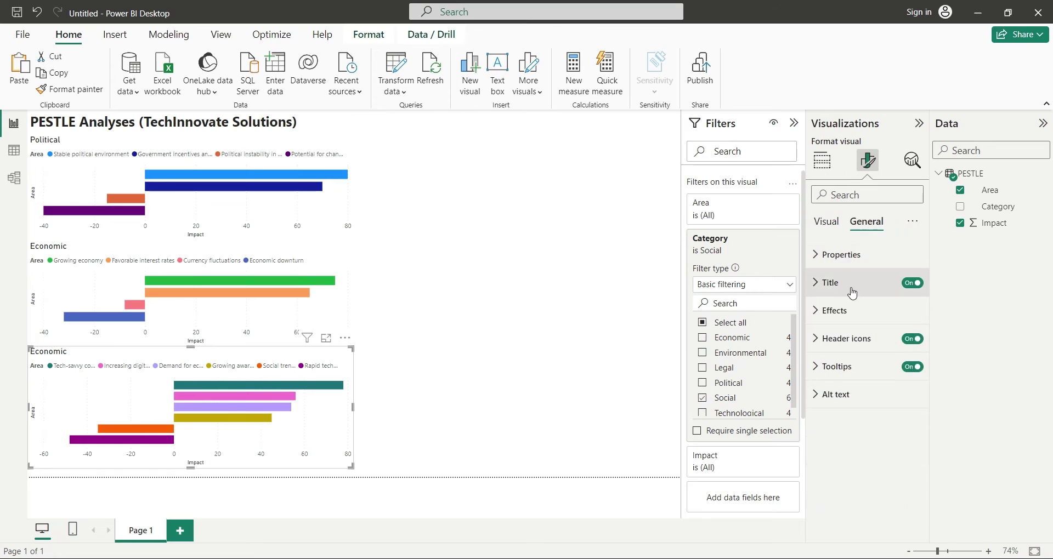
click(851, 286)
click(858, 349)
key(ctrl+a)
text(S)
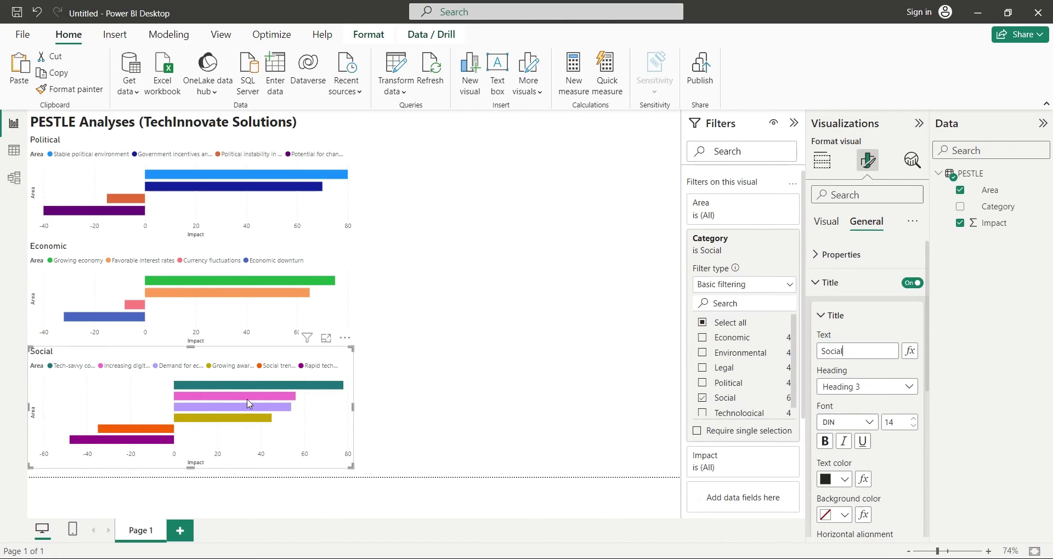
click(373, 418)
click(95, 210)
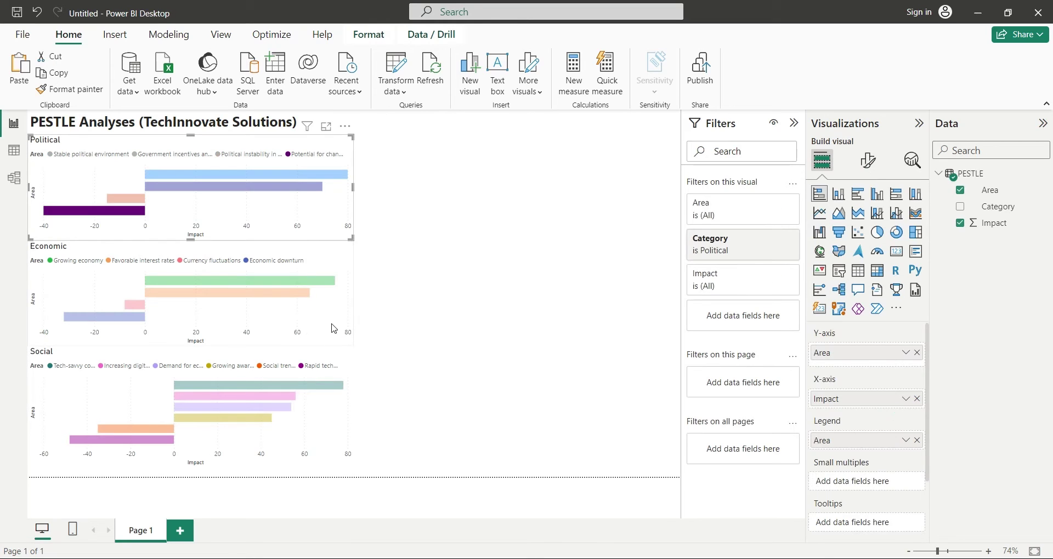
Step: Set the width of the Political, Economic and Social charts to 450
ctrl+click(336, 324)
ctrl+click(335, 422)
click(869, 161)
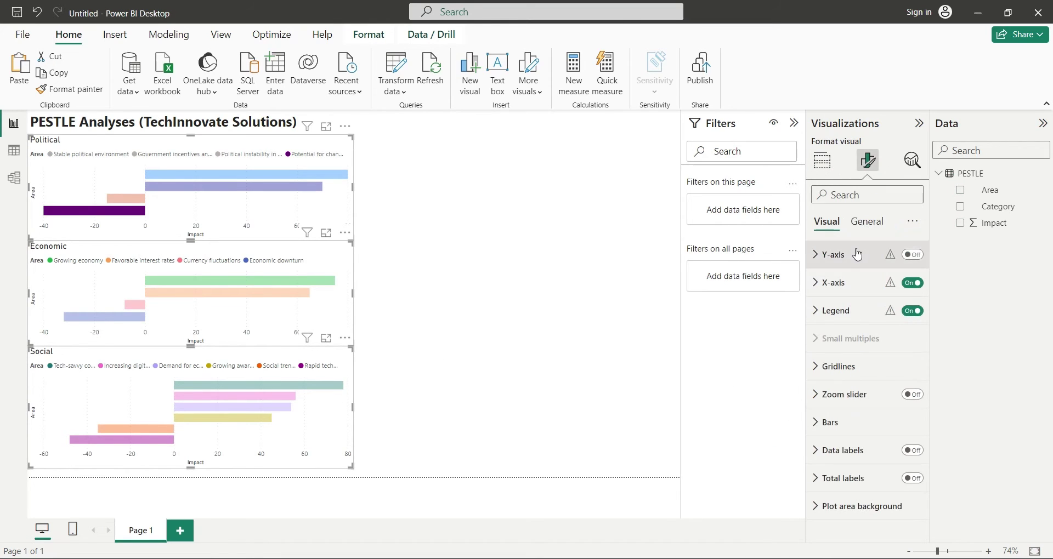
click(865, 223)
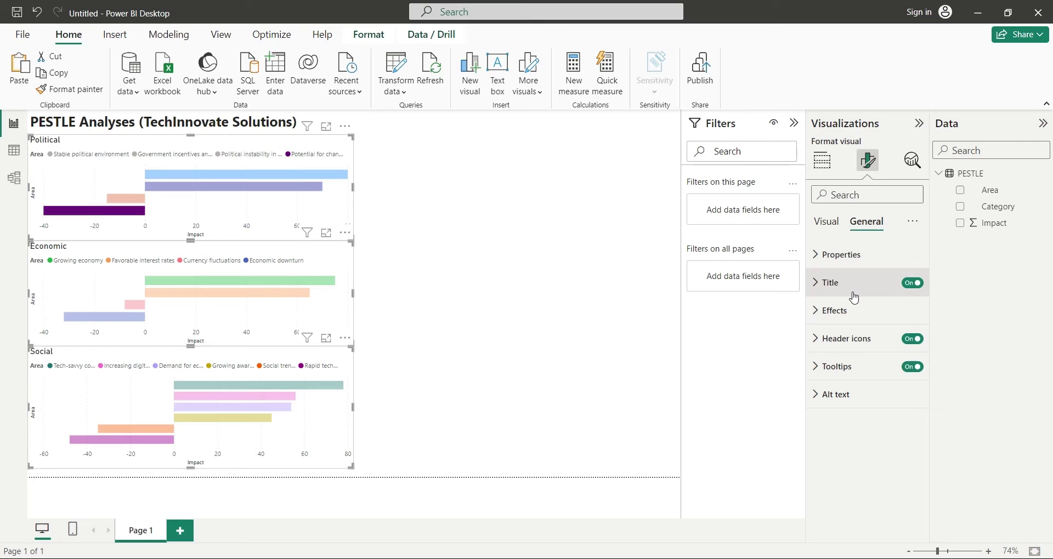
click(845, 256)
double_click(848, 358)
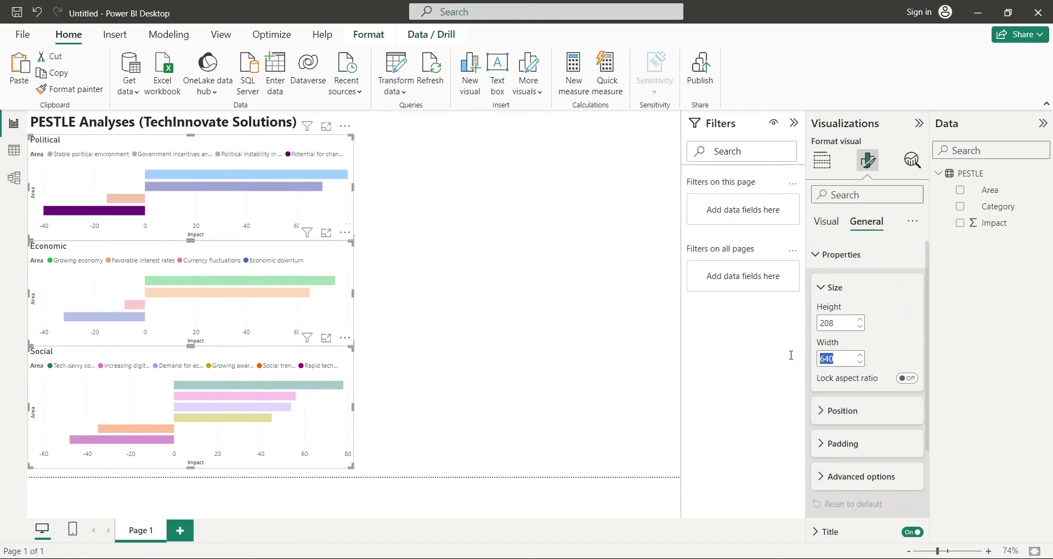
text(450)
key(Return)
Step: Copy the Political chart to its right, filtered and titled Technological
click(216, 219)
key(ctrl+c)
key(ctrl+v)
drag(216, 219, 451, 224)
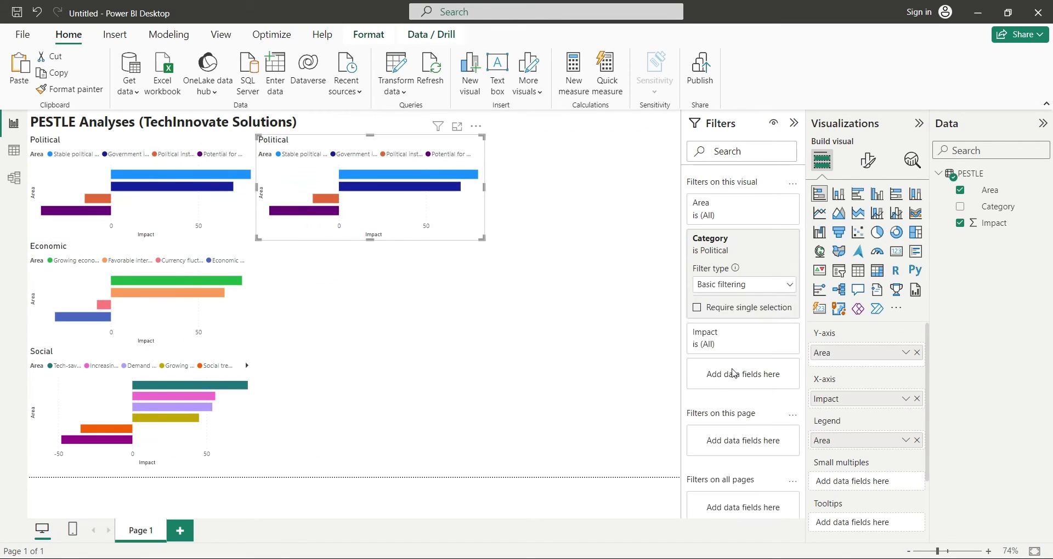
click(702, 413)
click(868, 160)
double_click(871, 352)
text(Technol)
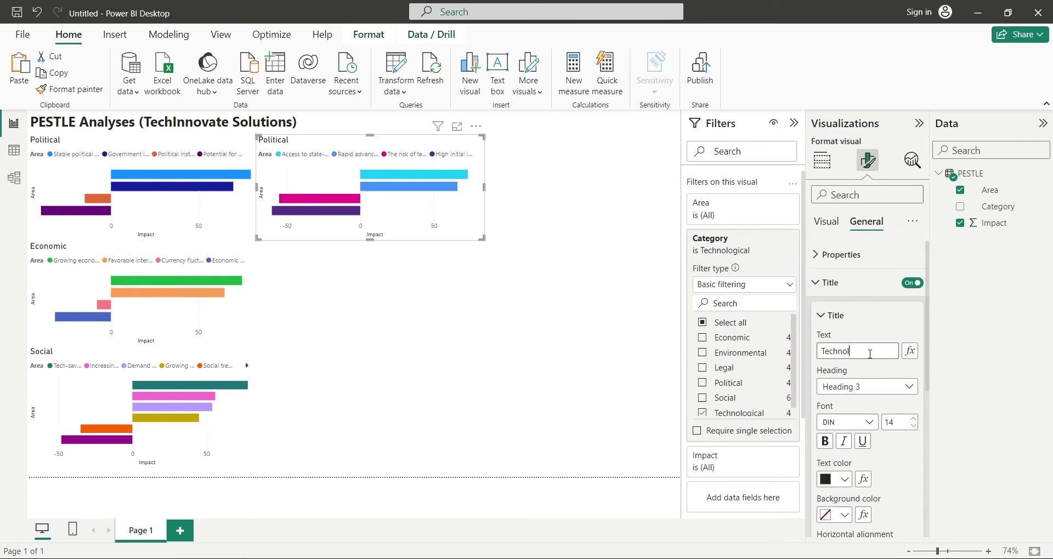
text(ogical)
Step: Paste another copy filtered to the Legal category and titled Legal
key(ctrl+v)
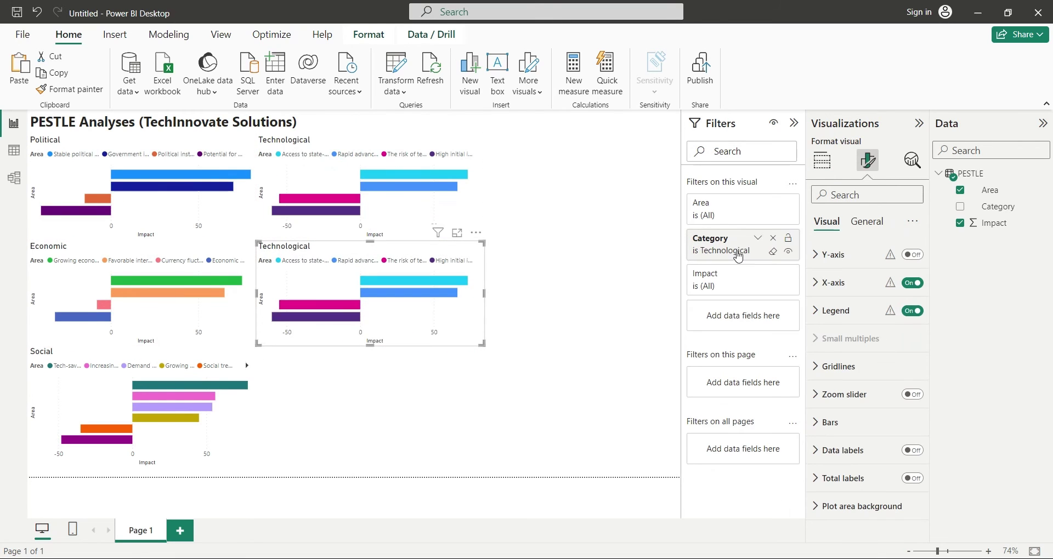
click(713, 241)
click(702, 368)
click(868, 222)
text(Legal)
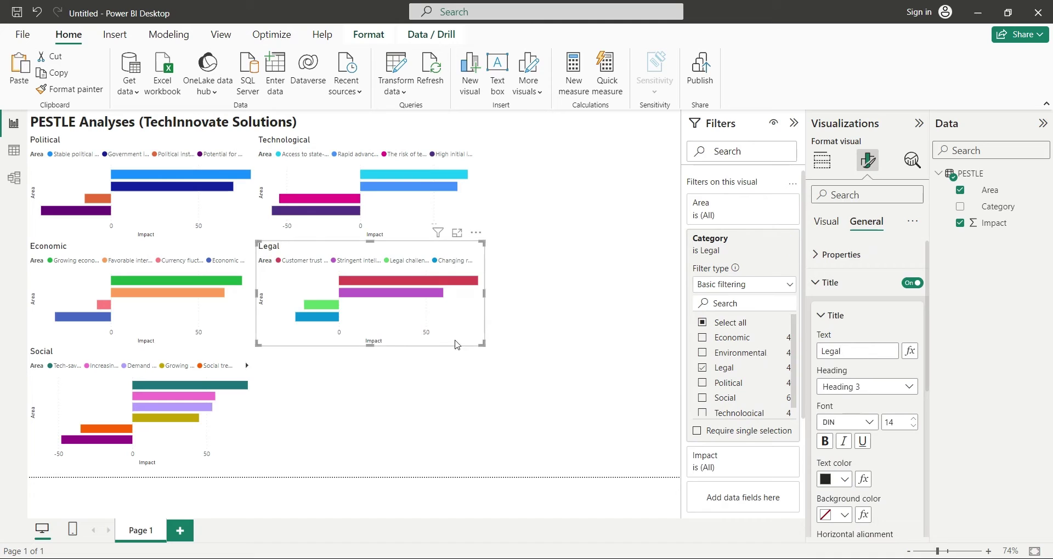
Step: Duplicate the Legal chart as a taller copy filtered and titled Environmental
key(ctrl+c)
key(ctrl+v)
drag(371, 452, 373, 469)
click(713, 241)
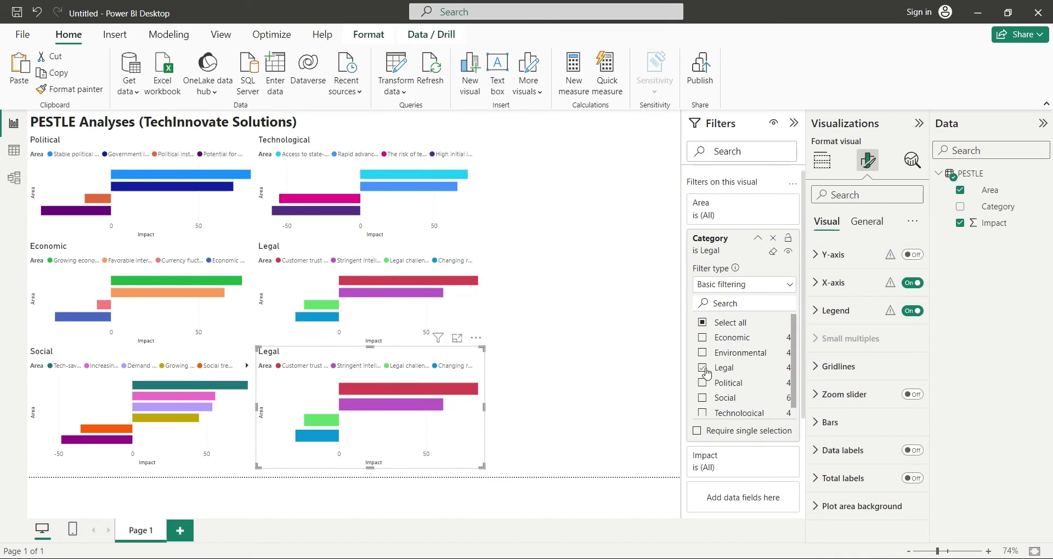
click(702, 353)
click(868, 222)
click(857, 351)
text(Environmental)
click(525, 440)
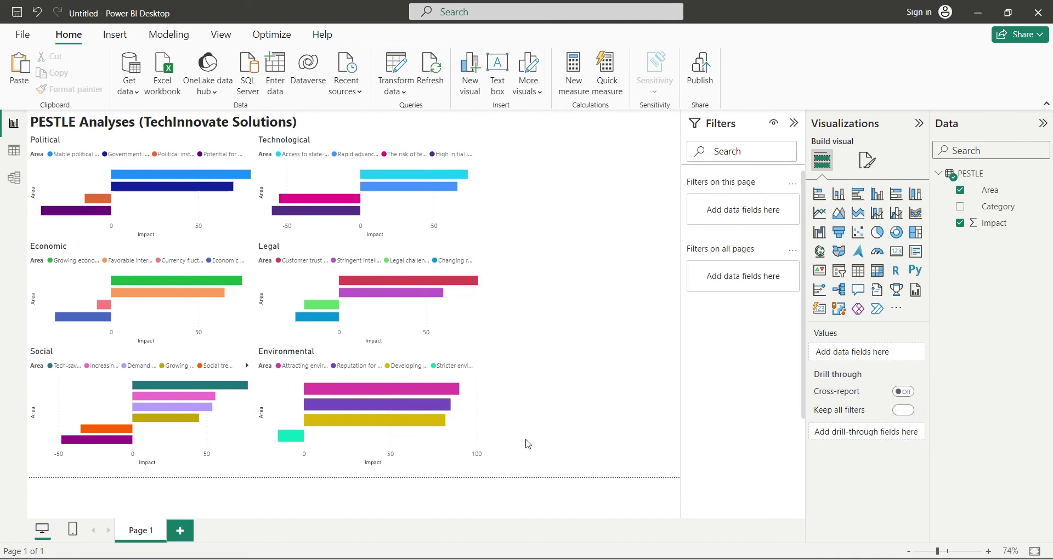
Step: Select all six category bar charts together
click(469, 406)
ctrl+click(469, 322)
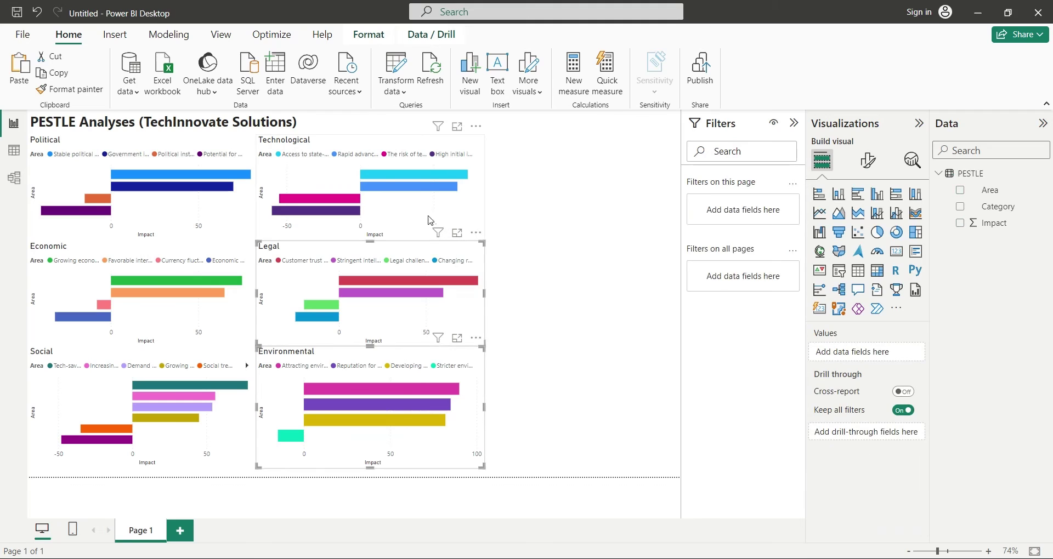
ctrl+click(433, 222)
ctrl+click(239, 231)
ctrl+click(245, 330)
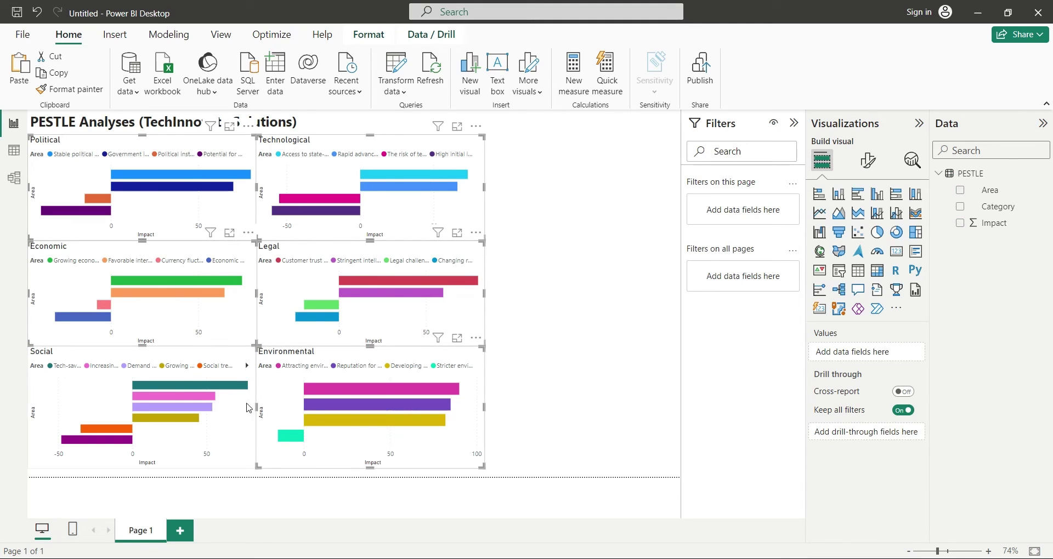
ctrl+click(239, 451)
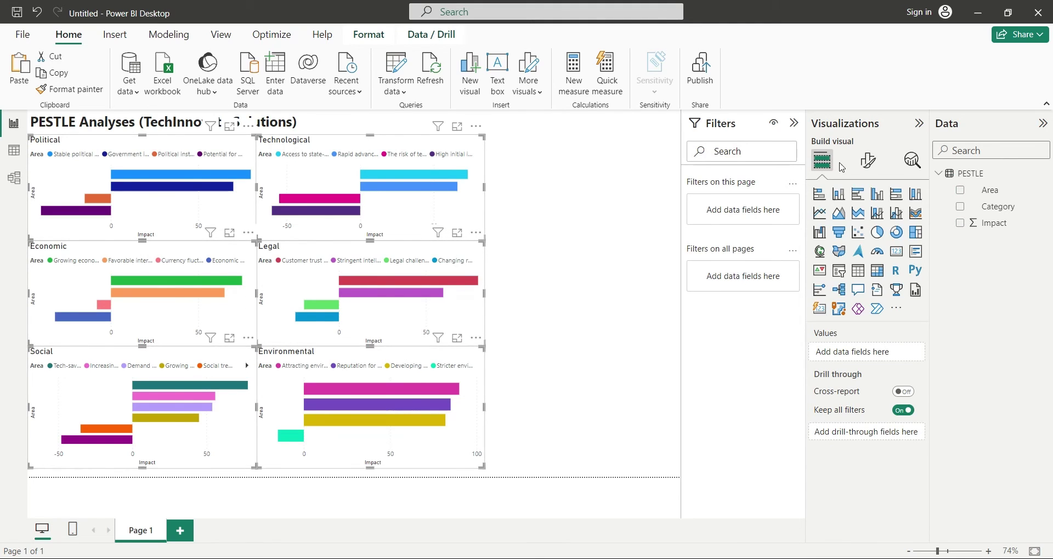
Step: Set the X-axis range to minimum -60 and maximum 90
click(864, 165)
click(821, 283)
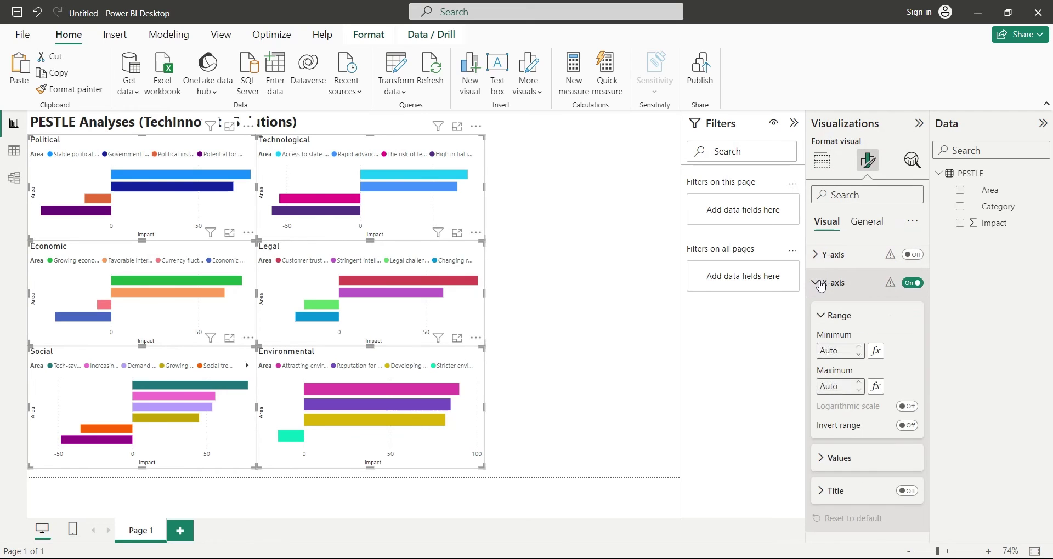
click(850, 354)
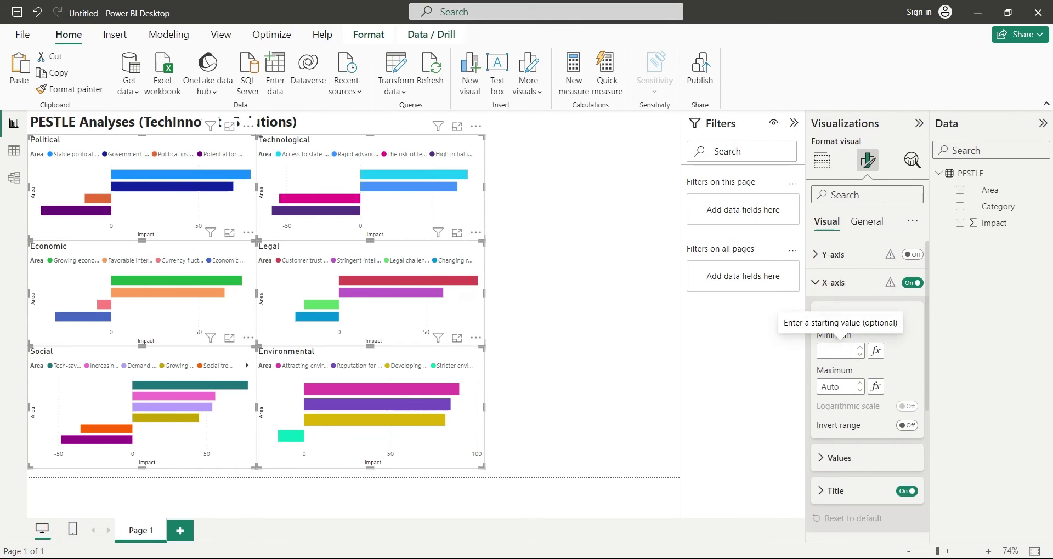
text(-60)
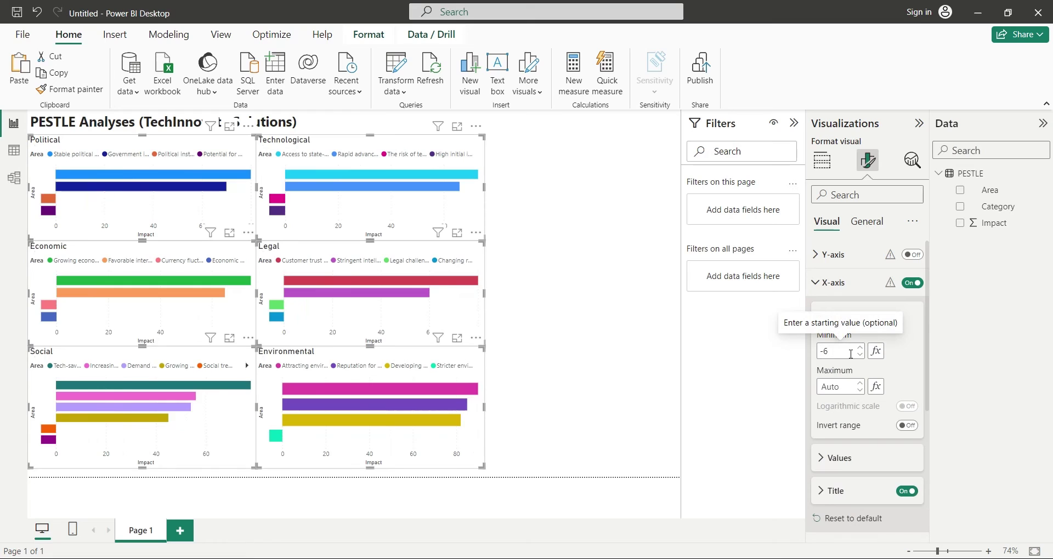
click(842, 387)
text(90)
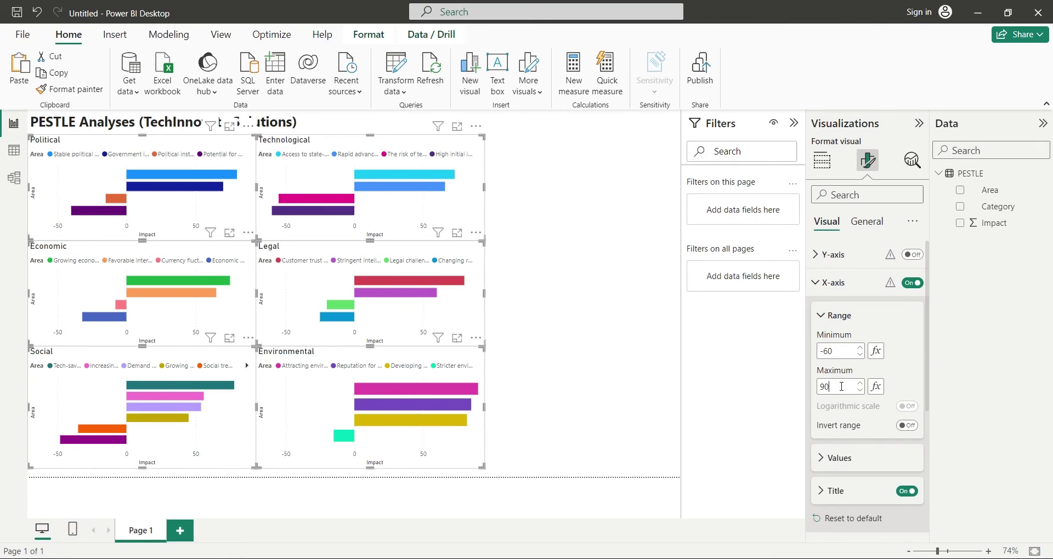
click(670, 371)
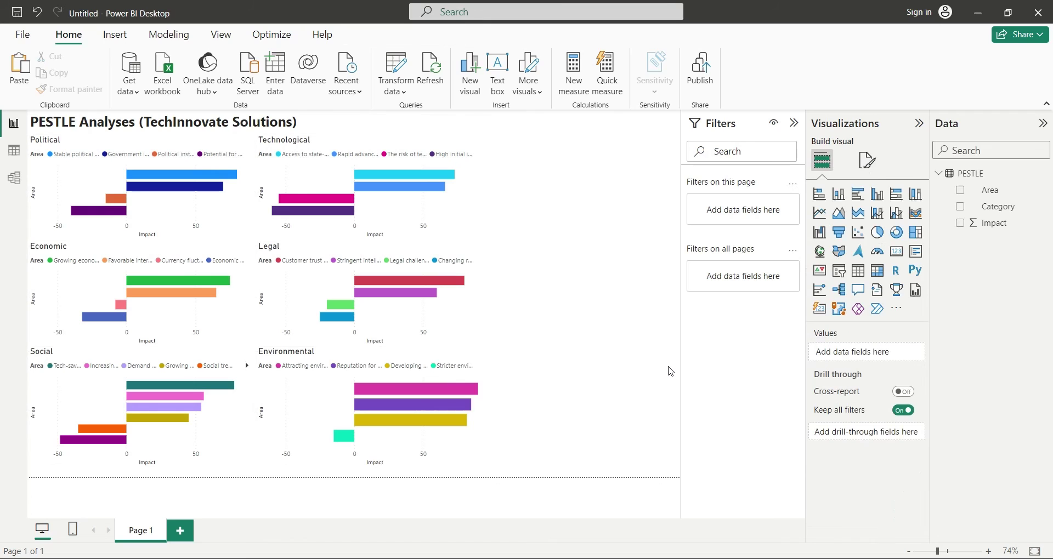
Step: Add a donut chart at the top right with Category as legend and Impact as values
drag(896, 232, 604, 209)
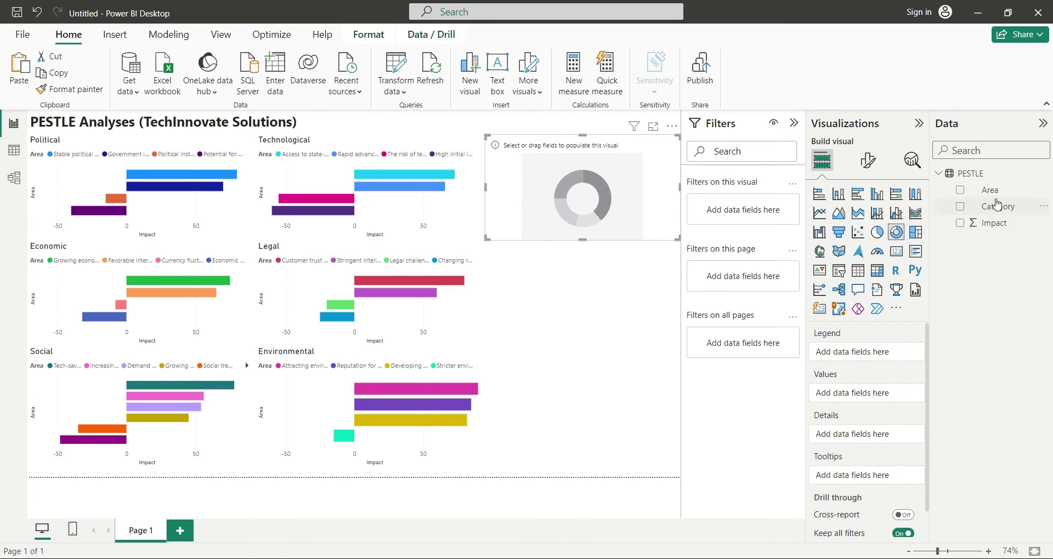
drag(997, 207, 877, 348)
drag(990, 222, 881, 396)
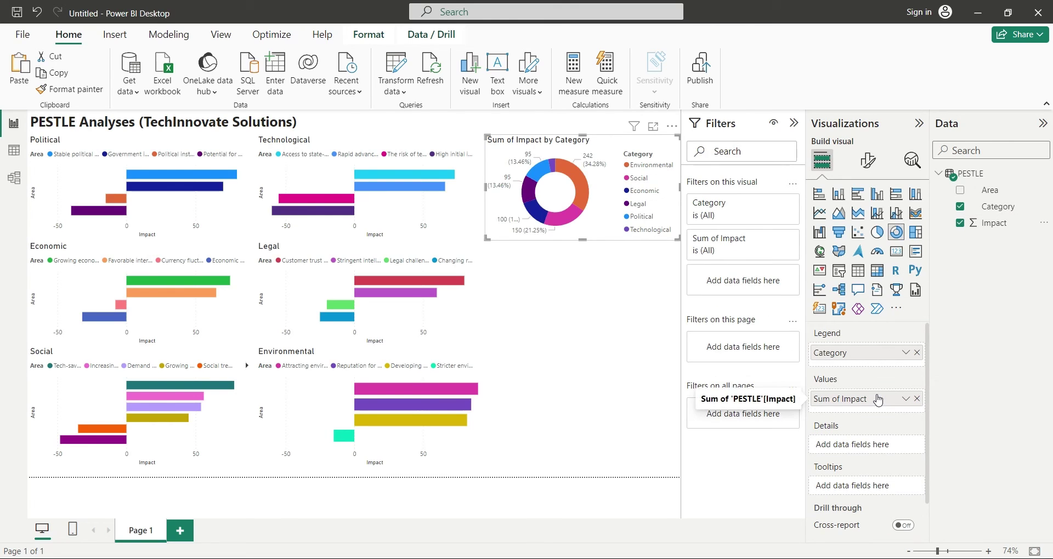
Step: Rename the 'Sum of Impact' field to 'Impact'
double_click(878, 400)
drag(816, 399, 844, 399)
key(BackSpace)
key(Return)
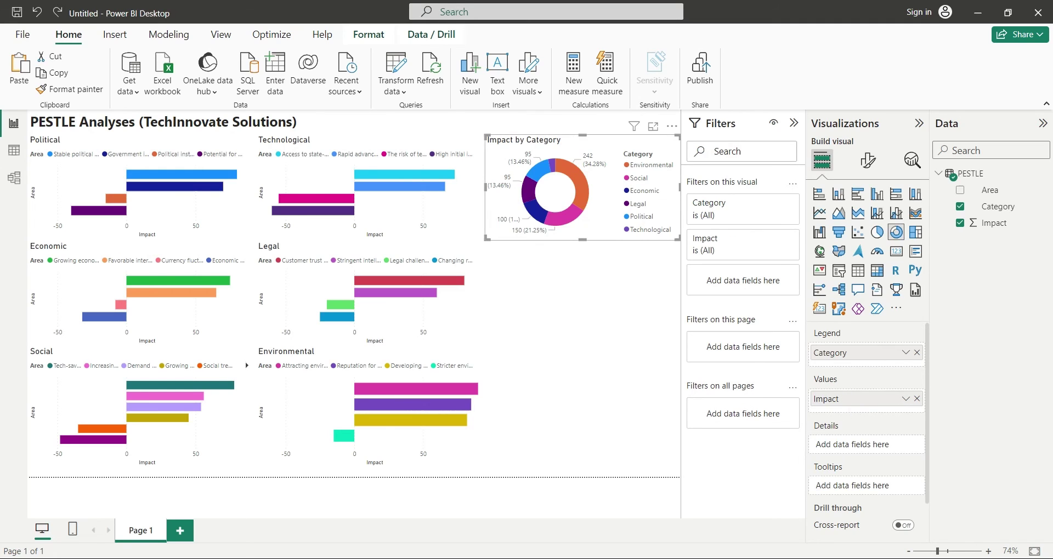
Step: Duplicate the donut below the original, stretch it to the page bottom, and make it a funnel chart
key(ctrl+c)
key(ctrl+v)
drag(620, 205, 620, 311)
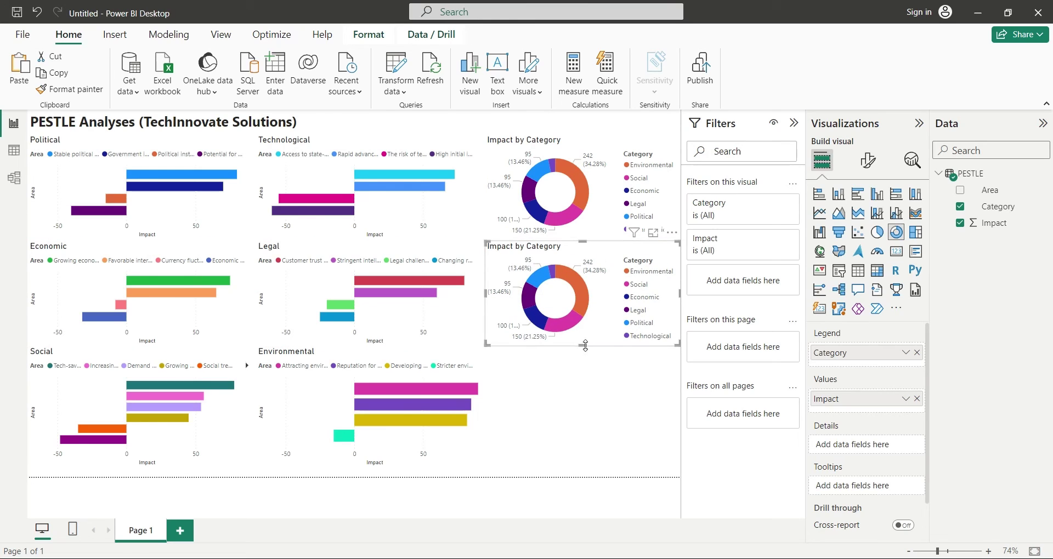
drag(590, 354, 599, 499)
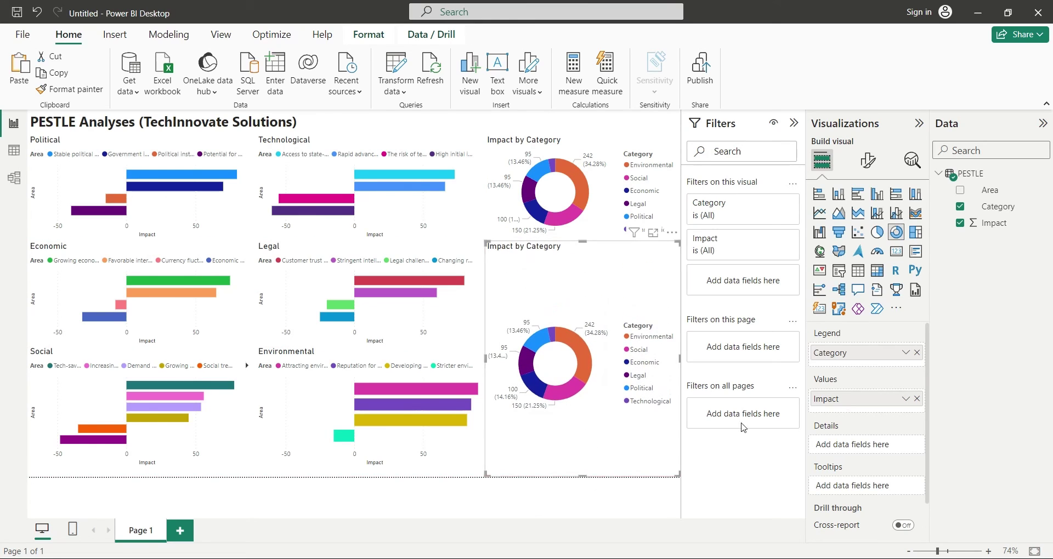
click(841, 233)
click(530, 507)
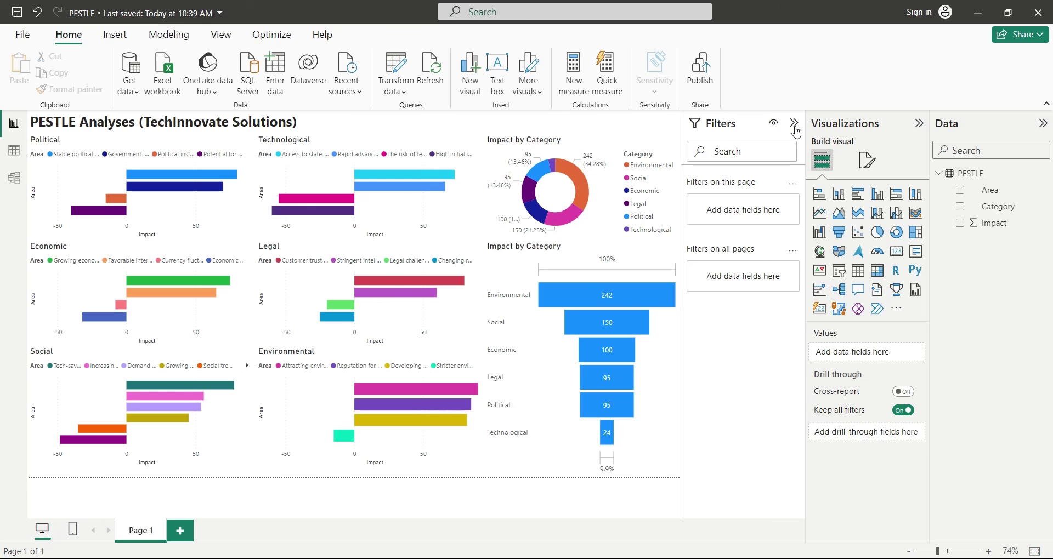
Step: Collapse the Filters pane, then cross-highlight Environmental, Social, Economic, Legal, Political and Technological in turn, then clear the highlight
click(794, 125)
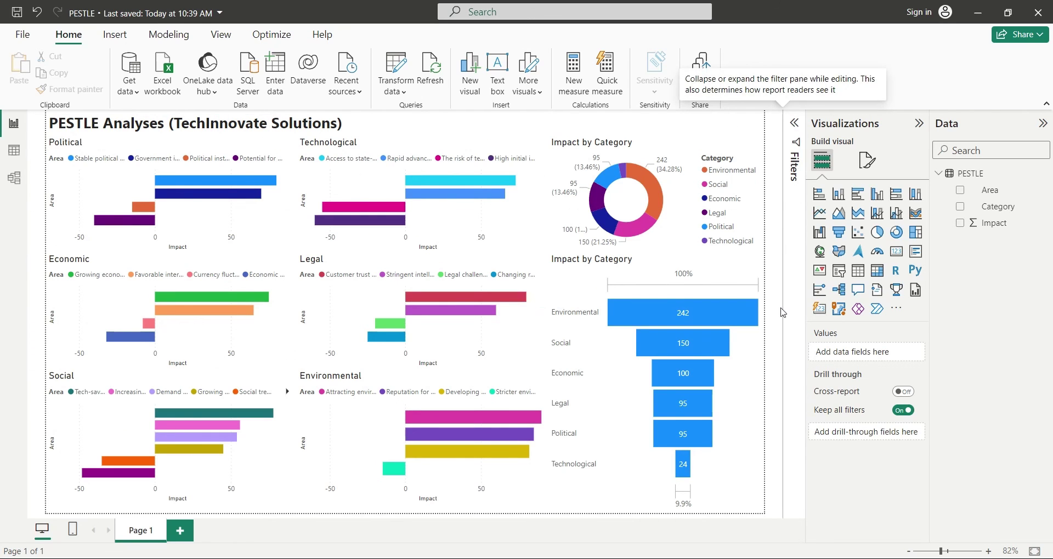
click(654, 198)
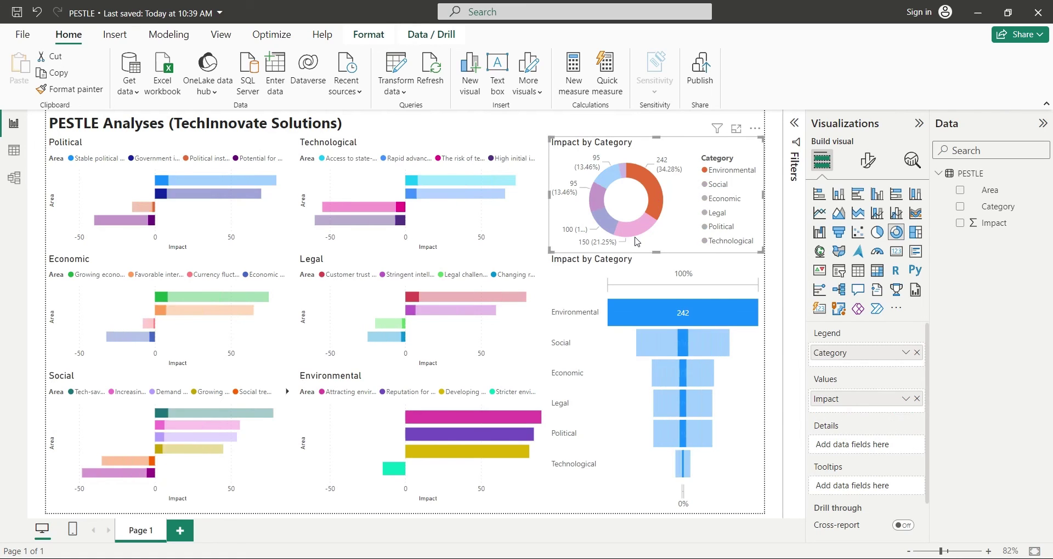
click(636, 233)
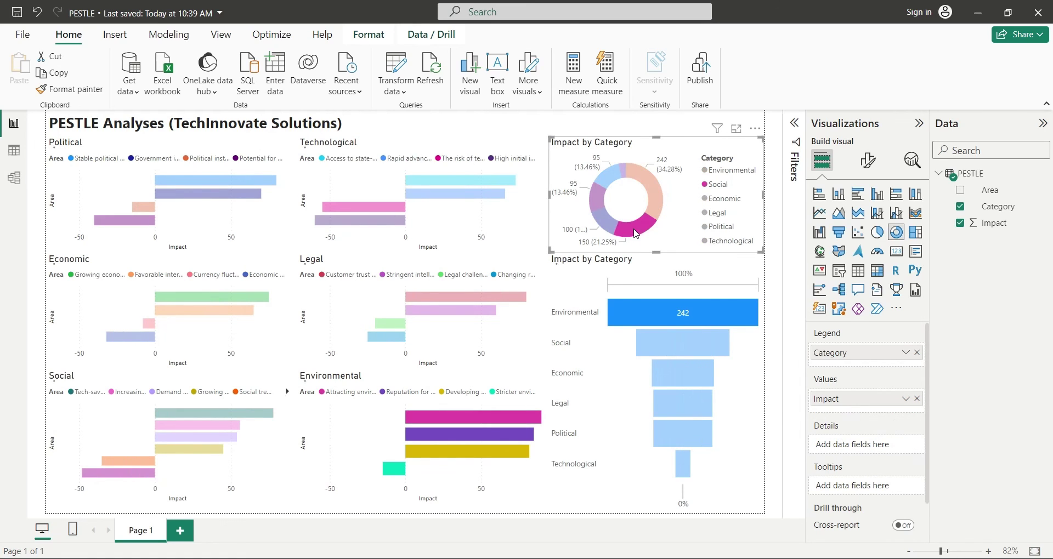
click(606, 227)
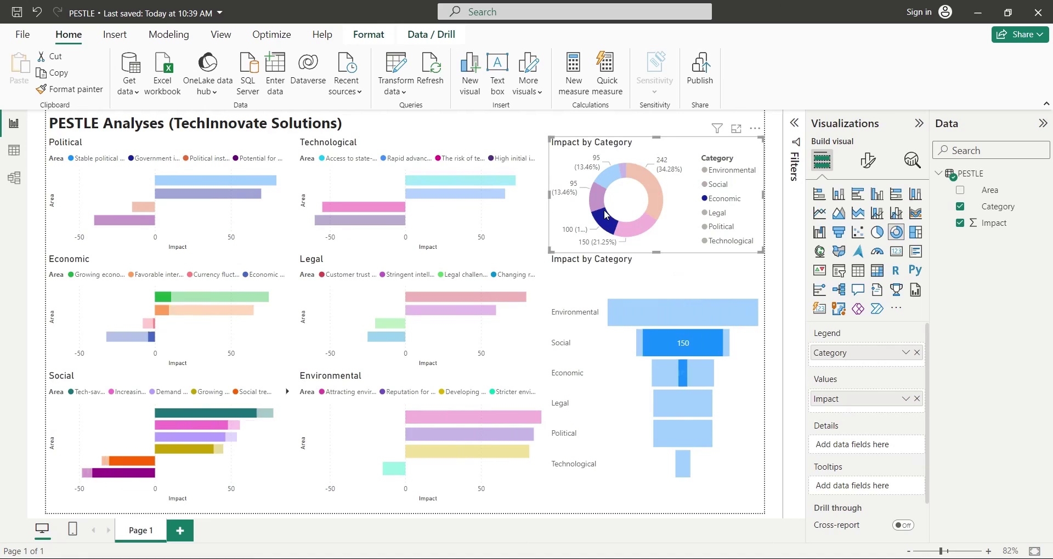
click(599, 204)
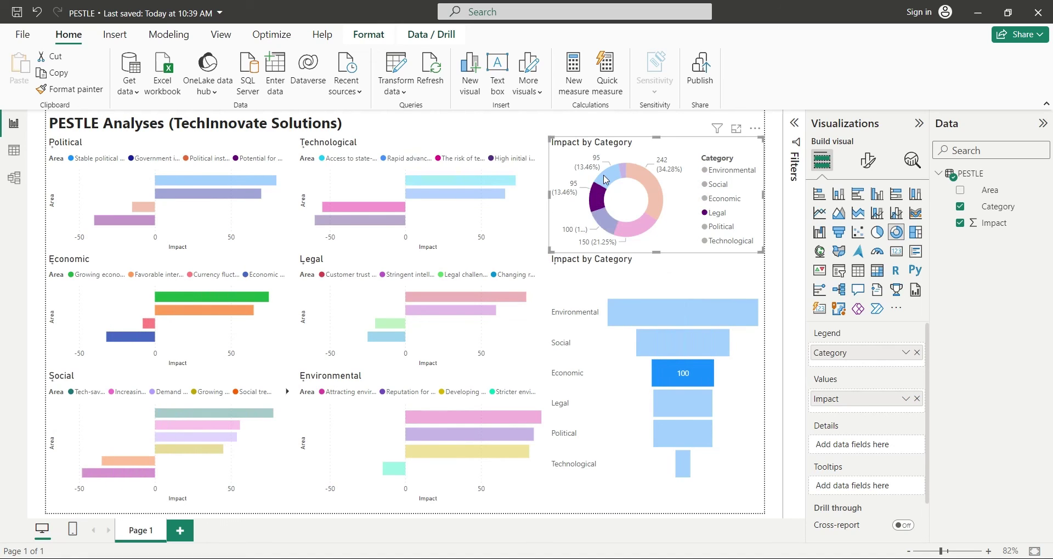
click(608, 174)
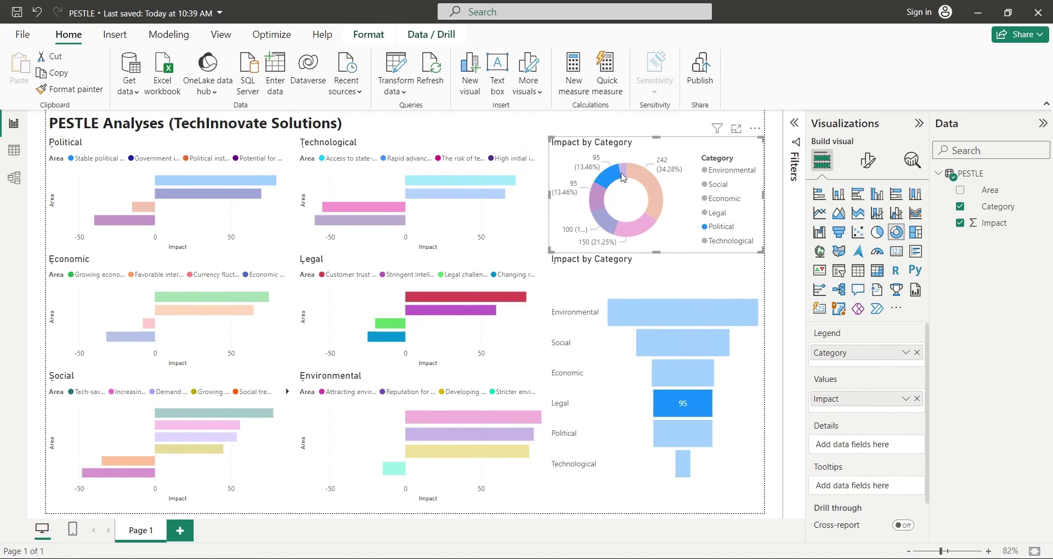
click(627, 173)
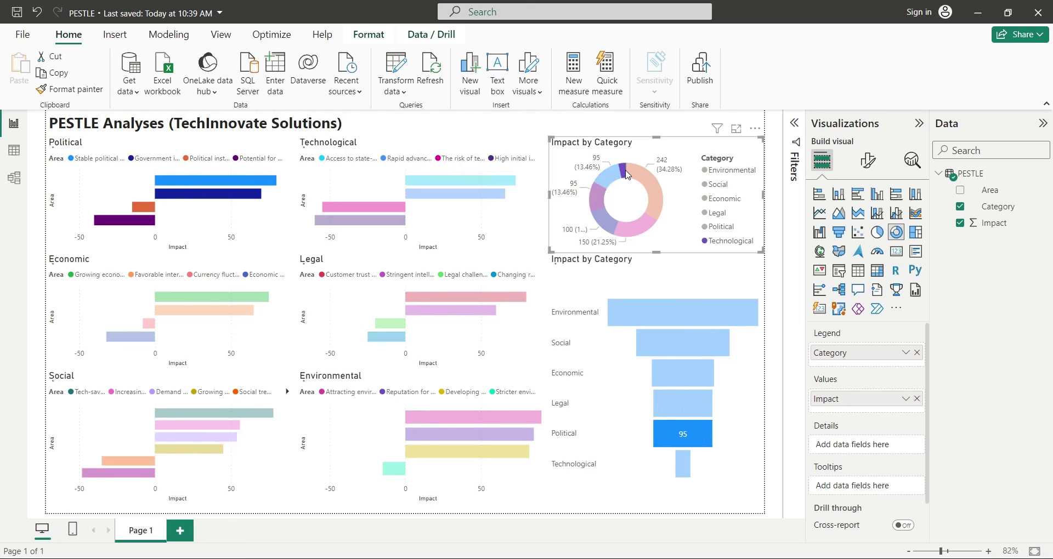
click(637, 200)
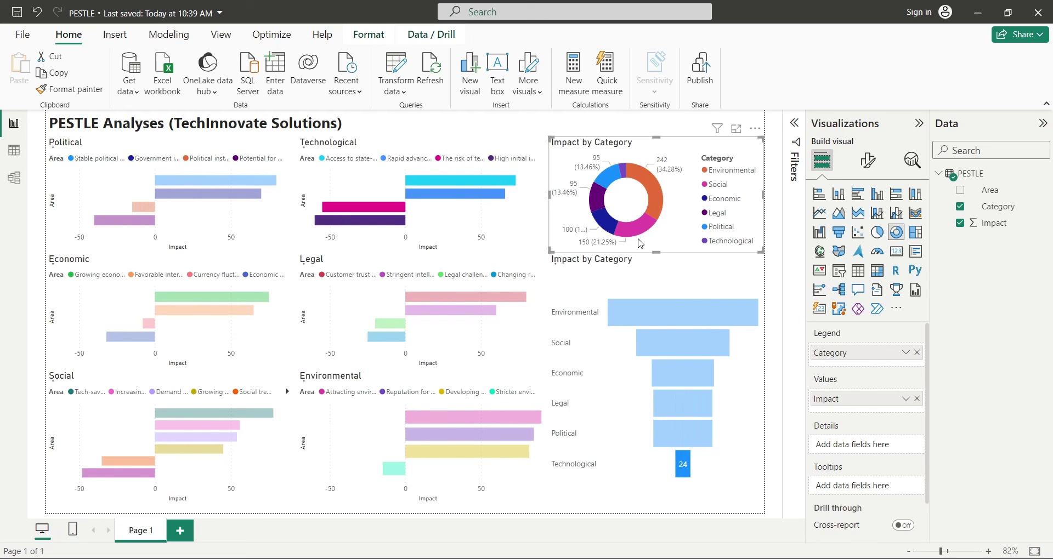